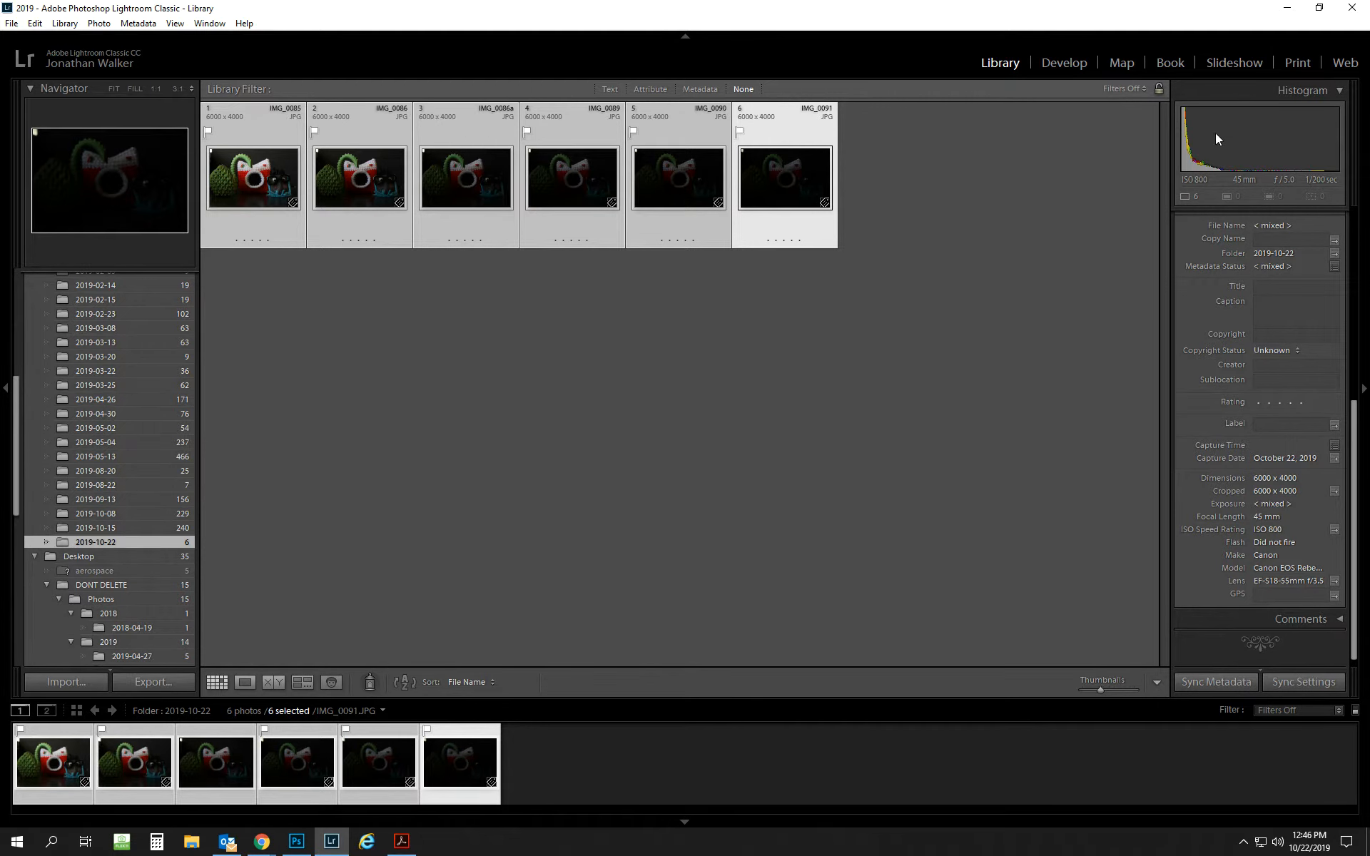
Switch to the Print module and set up the page for the Adobe PDF printer in landscape orientation.
{"action": "left_click", "coordinate": [1284, 68]}
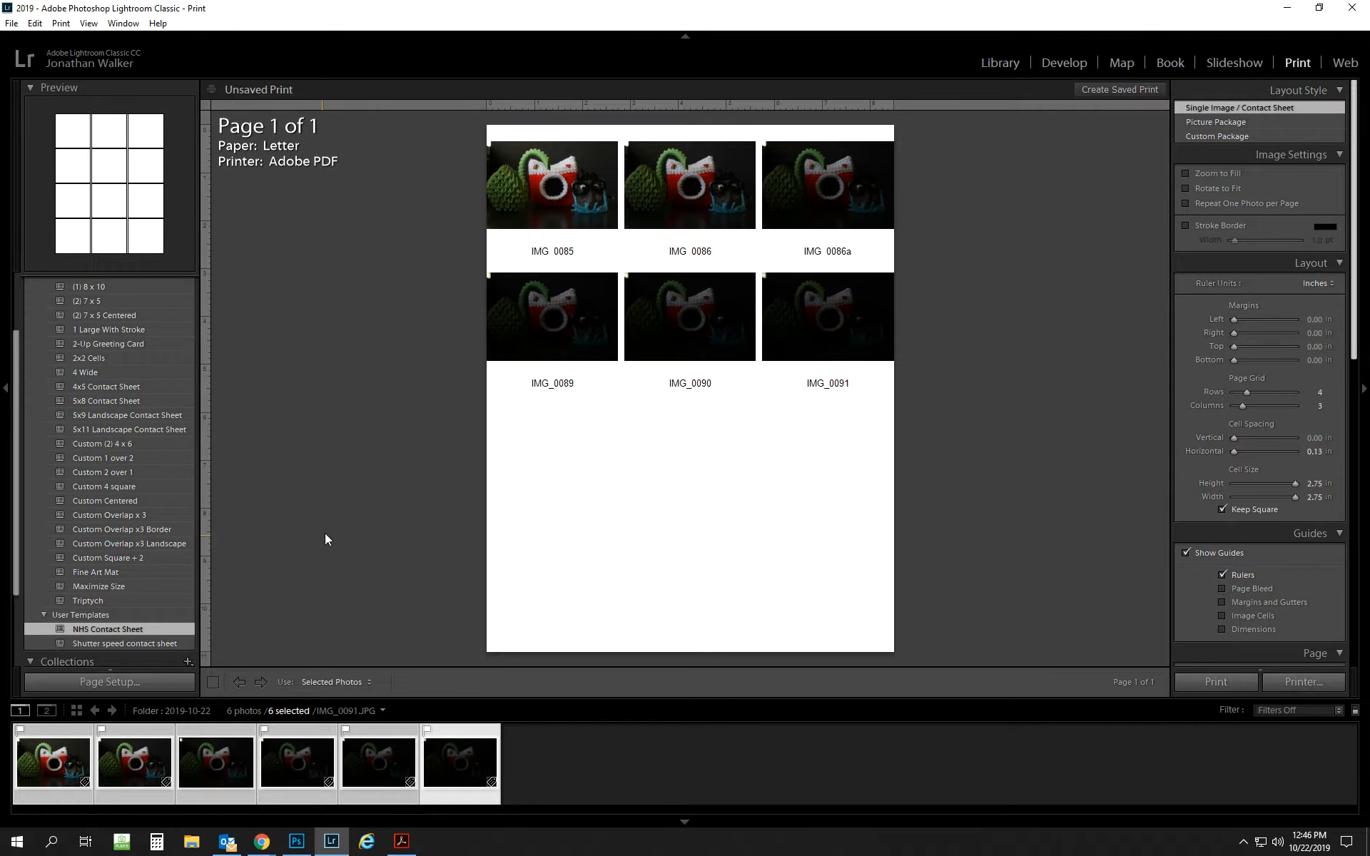
{"action": "left_click", "coordinate": [137, 687]}
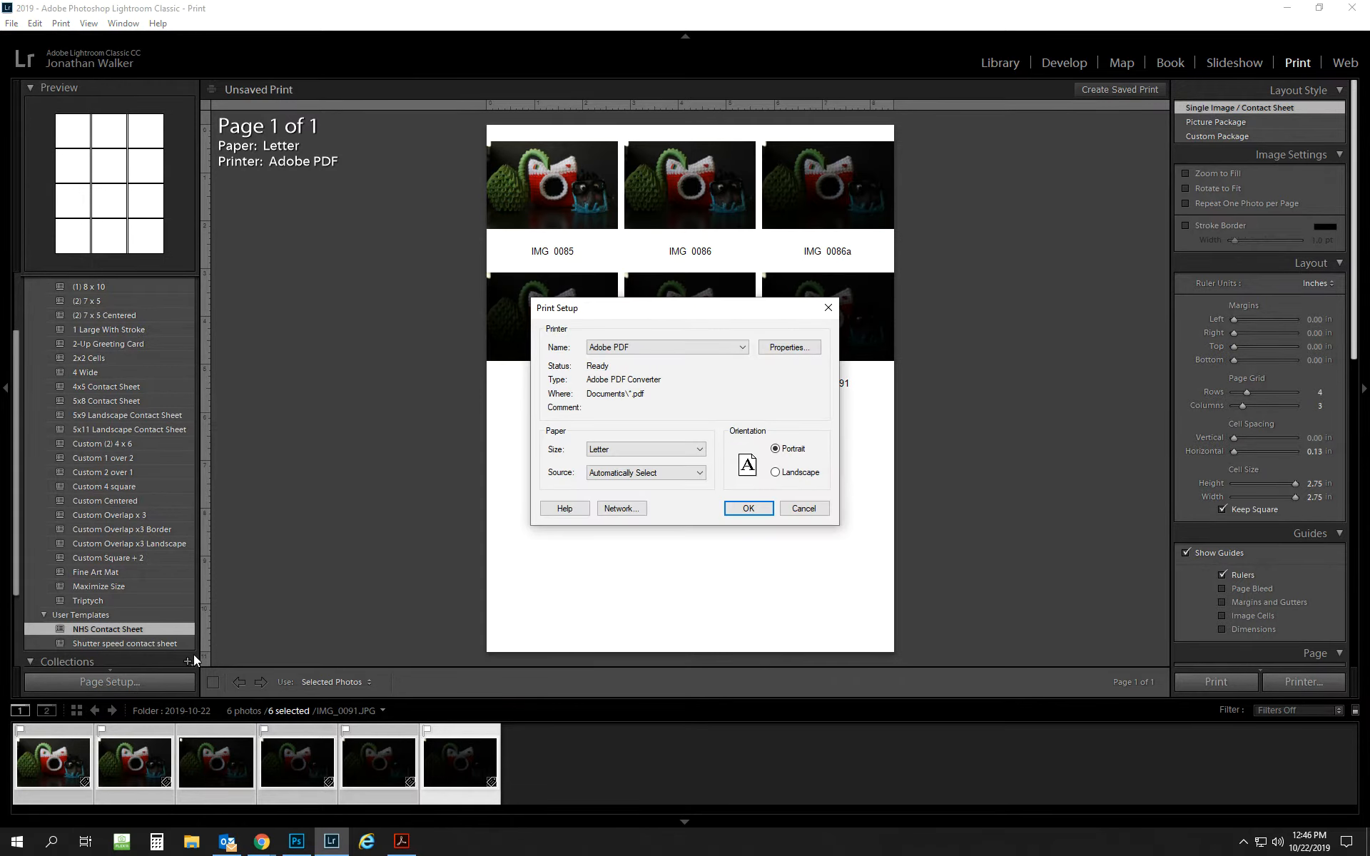
{"action": "left_click", "coordinate": [670, 352]}
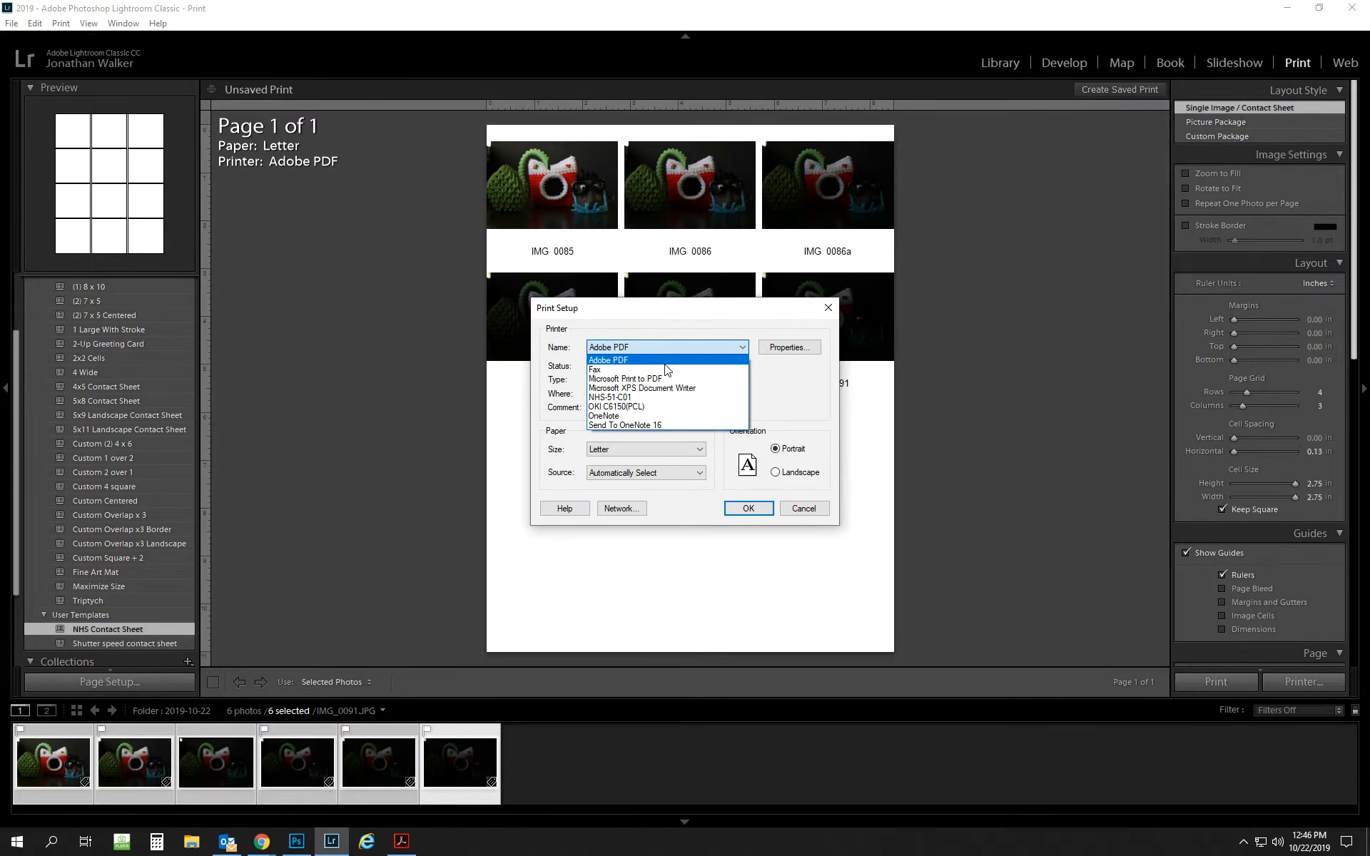
{"action": "left_click", "coordinate": [670, 359]}
{"action": "left_click", "coordinate": [776, 473]}
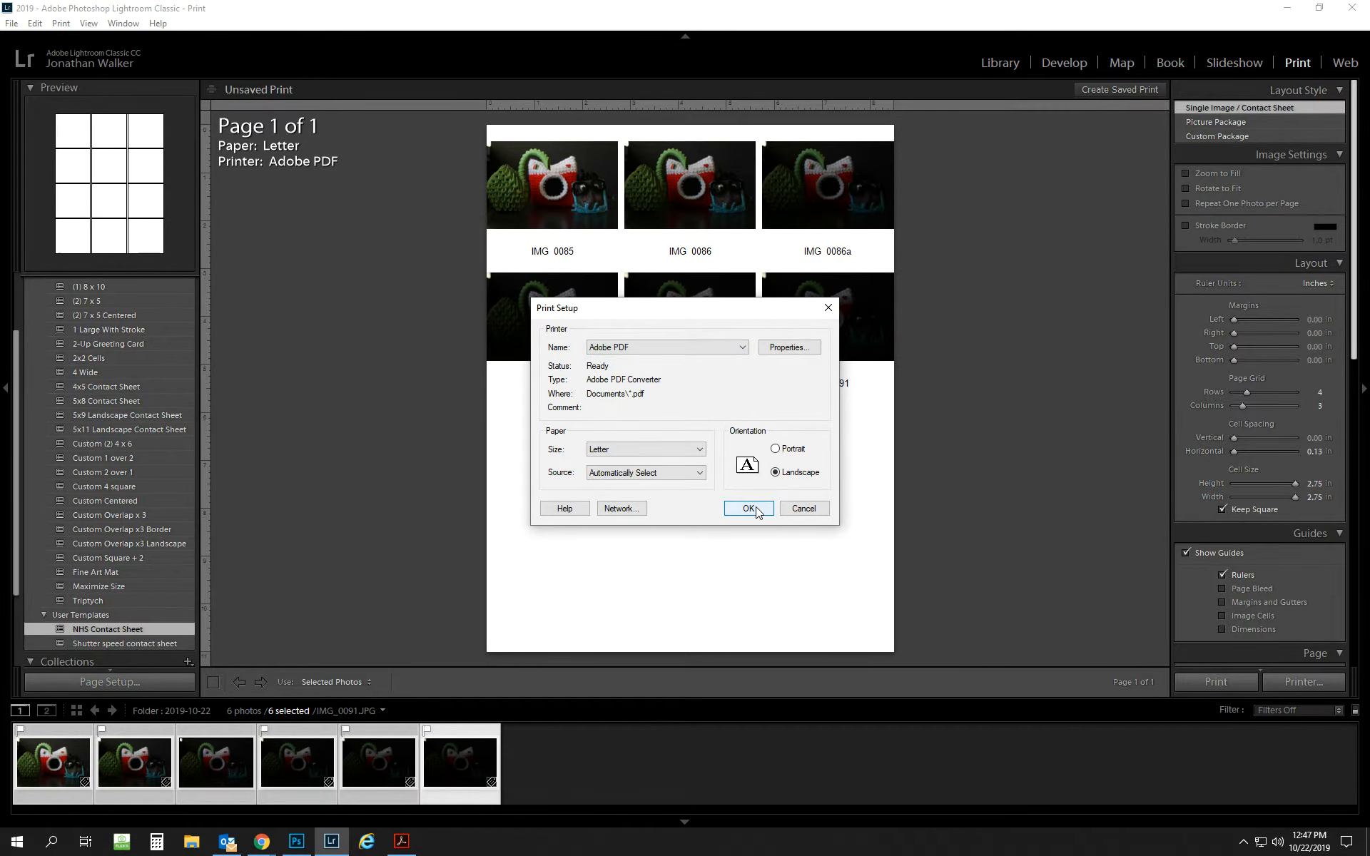
{"action": "left_click", "coordinate": [748, 509]}
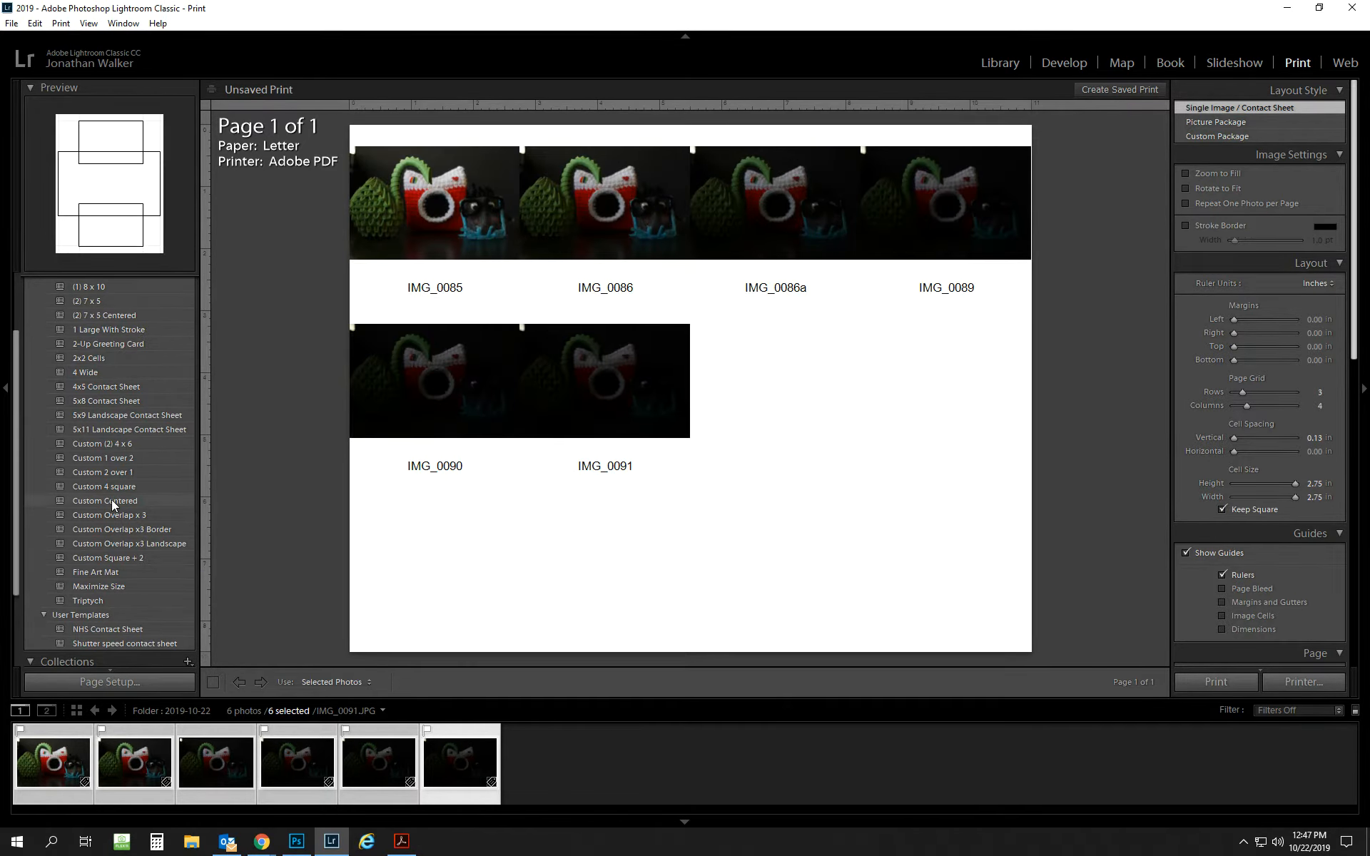
Apply the 4x5 Contact Sheet template and set its page orientation to landscape.
{"action": "scroll", "coordinate": [116, 473], "scroll_direction": "up", "scroll_amount": 3}
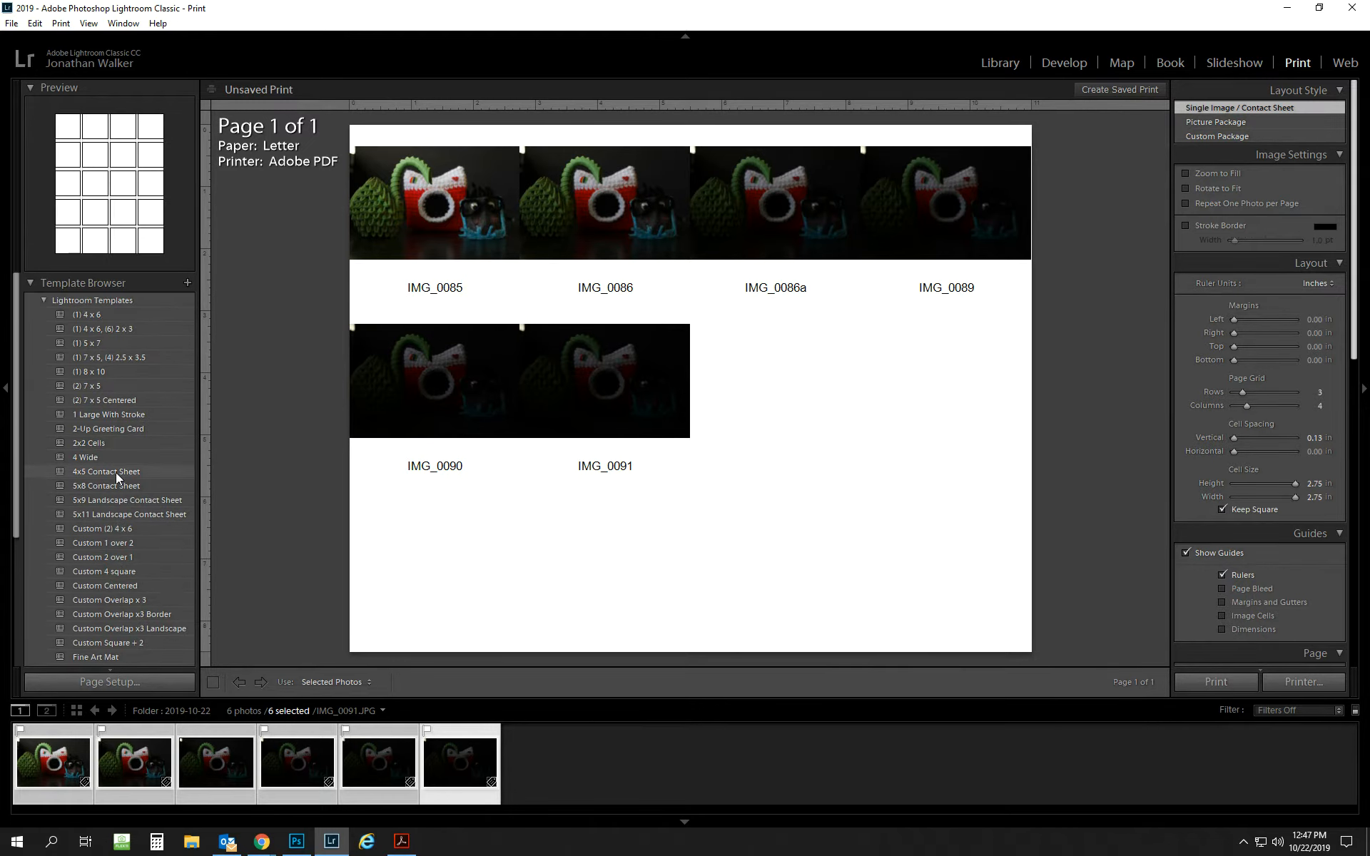
{"action": "left_click", "coordinate": [107, 471]}
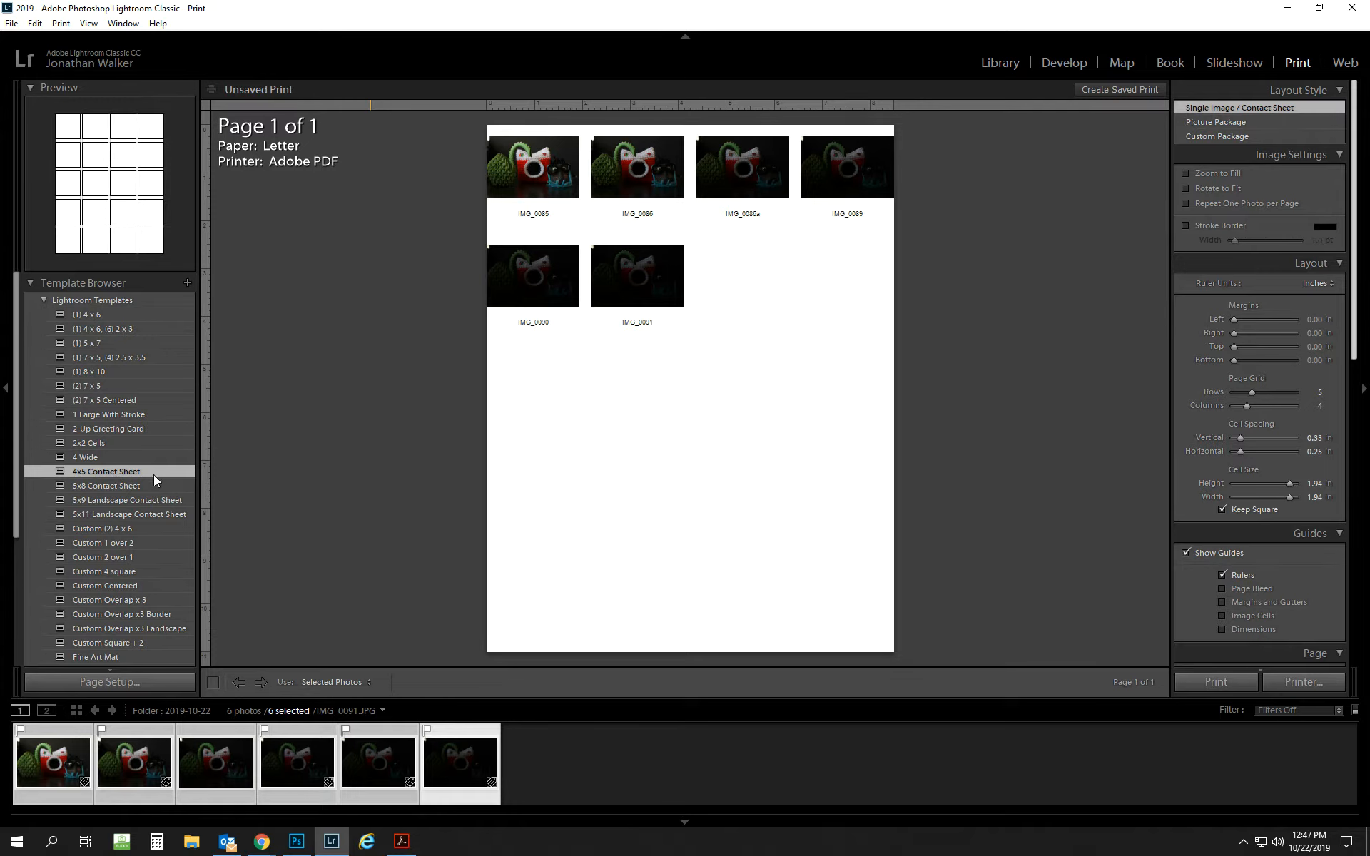
{"action": "left_click", "coordinate": [131, 680]}
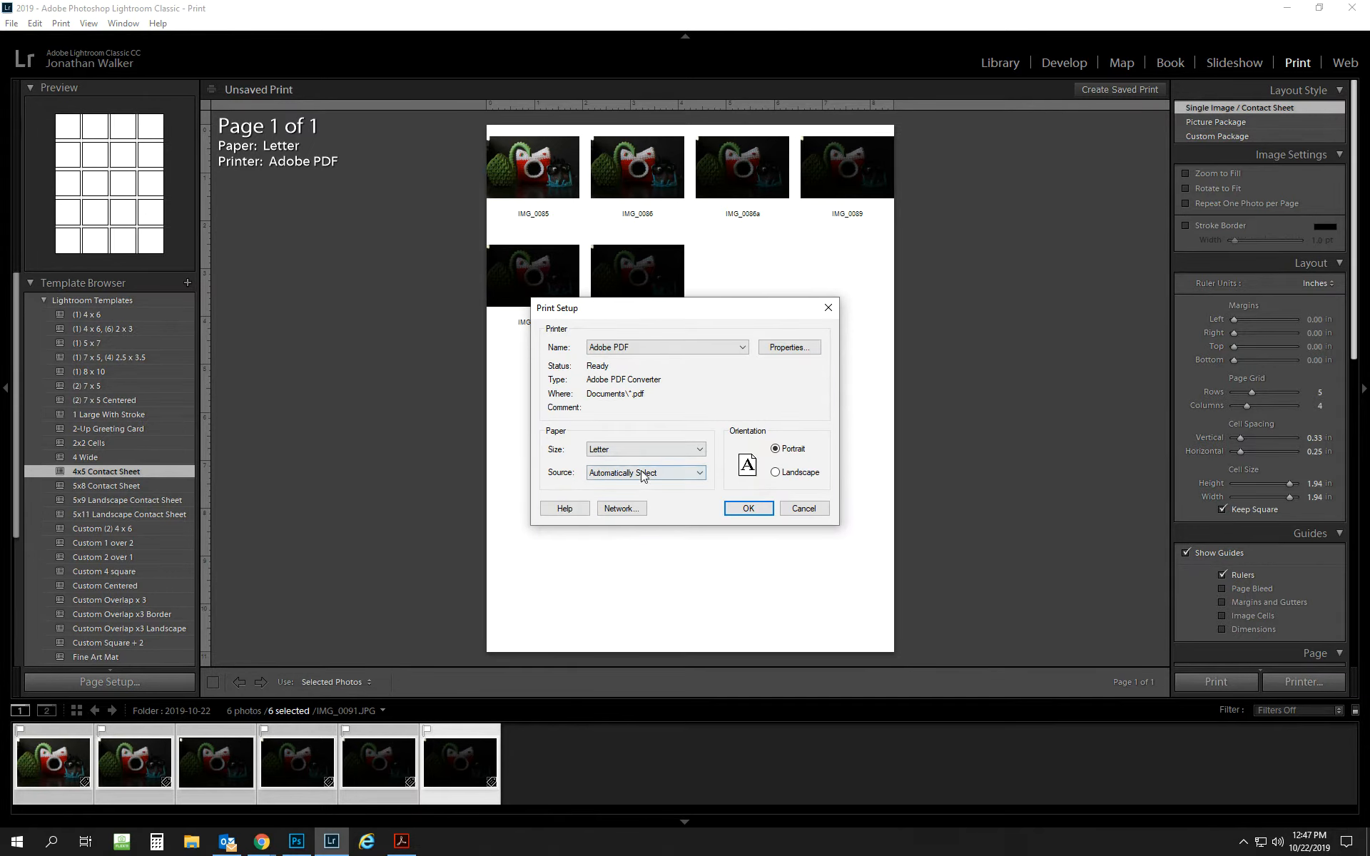
{"action": "left_click", "coordinate": [776, 472]}
{"action": "left_click", "coordinate": [748, 508]}
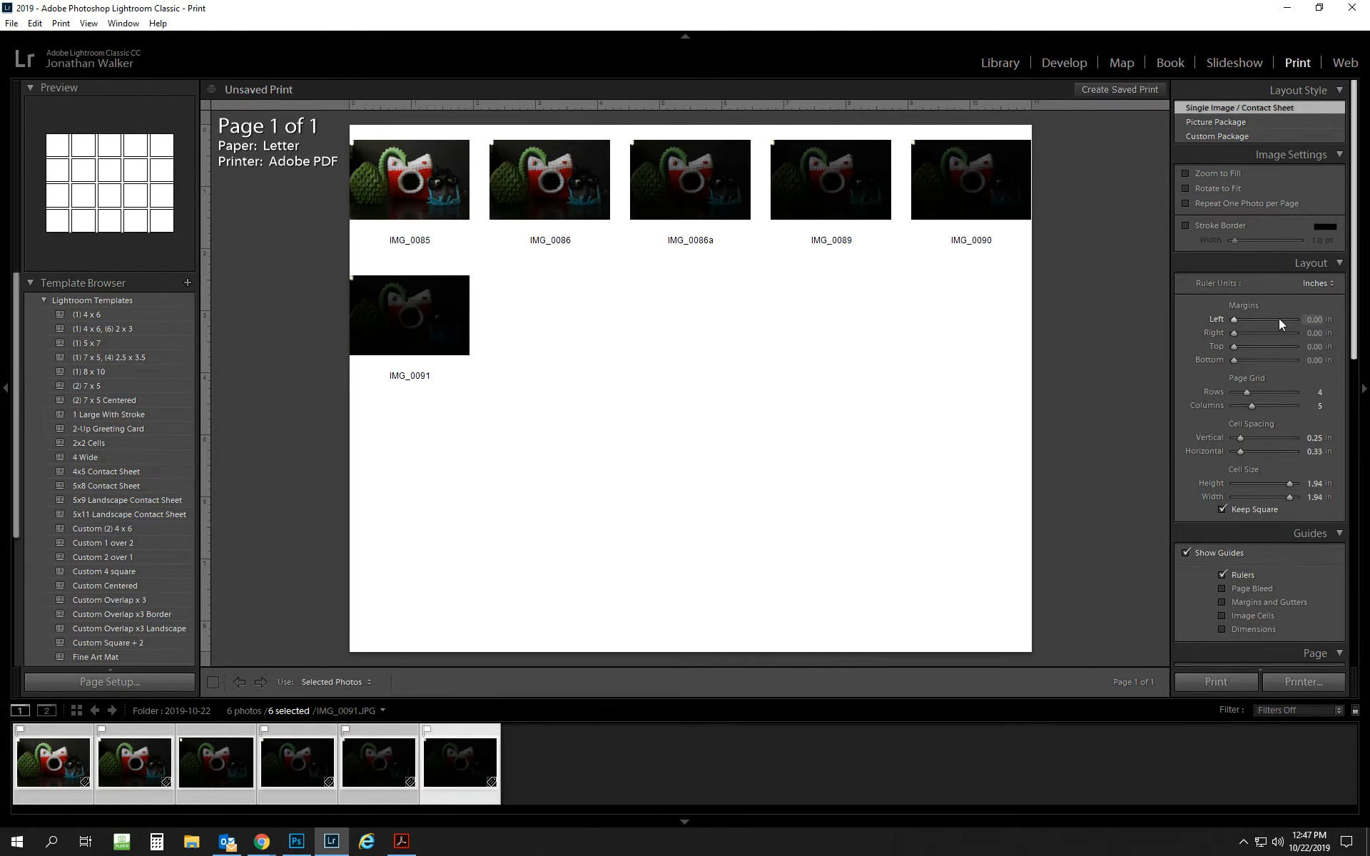
Set the left, right and top page margins to 0.15 in and the bottom margin to 0.50 in.
{"action": "left_click", "coordinate": [1314, 319]}
{"action": "key", "text": "BackSpace"}
{"action": "key", "text": "Tab"}
{"action": "key", "text": "BackSpace"}
{"action": "type", "text": ".15"}
{"action": "key", "text": "Tab"}
{"action": "type", "text": ".15"}
{"action": "key", "text": "Tab"}
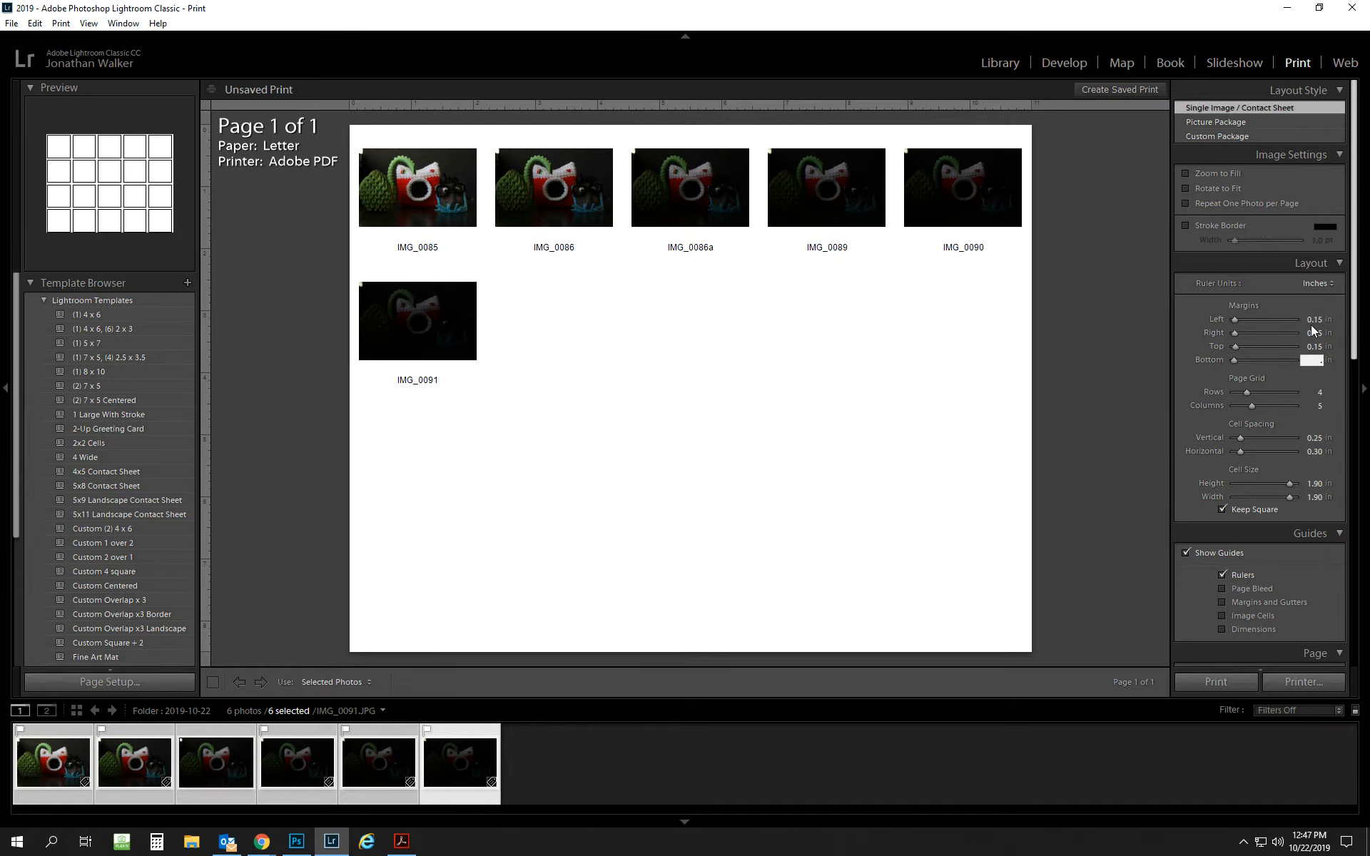
{"action": "key", "text": "Return"}
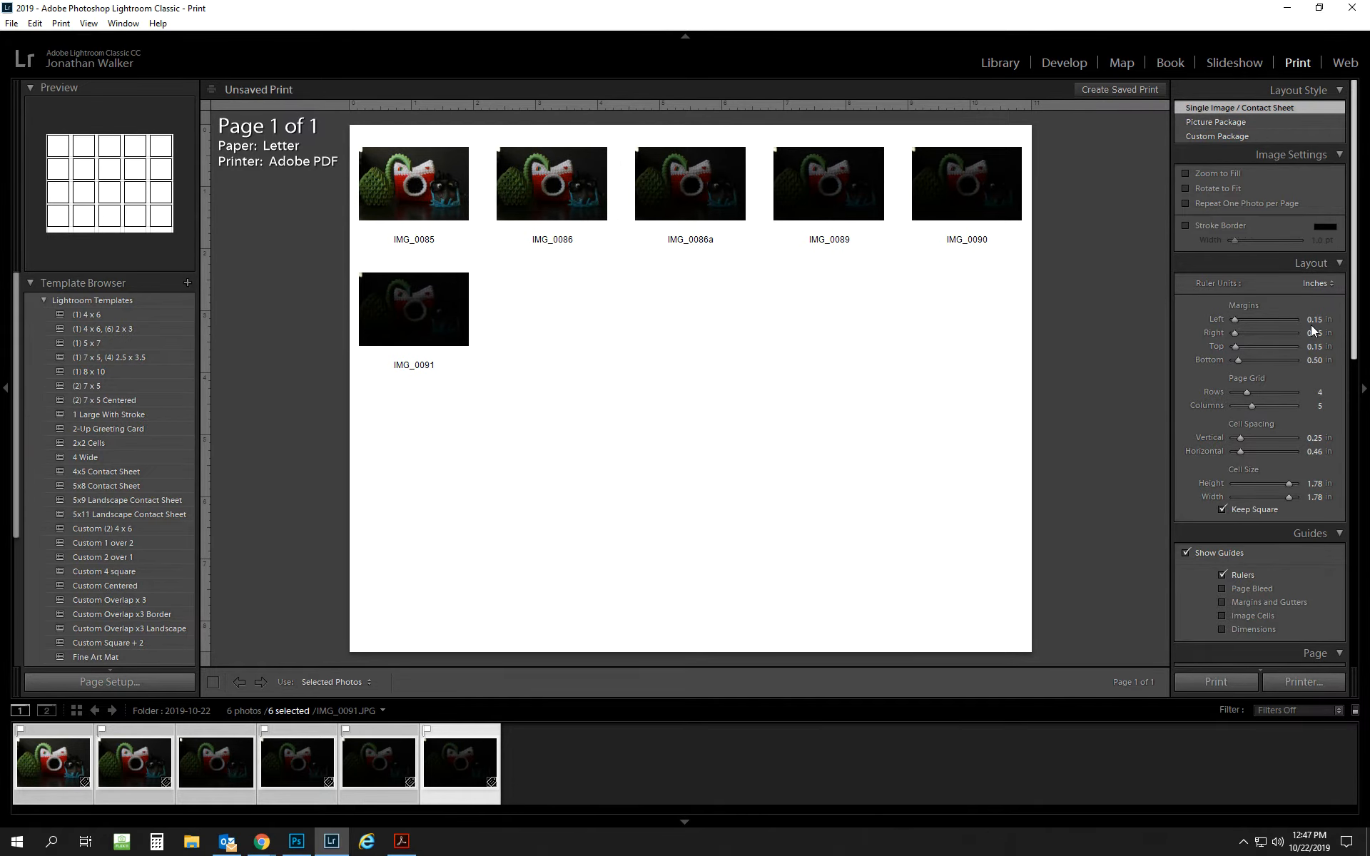
Set the page grid to 2 rows and 3 columns with a horizontal cell spacing of 0.15 in.
{"action": "left_click_drag", "start_coordinate": [1244, 390], "coordinate": [1244, 406]}
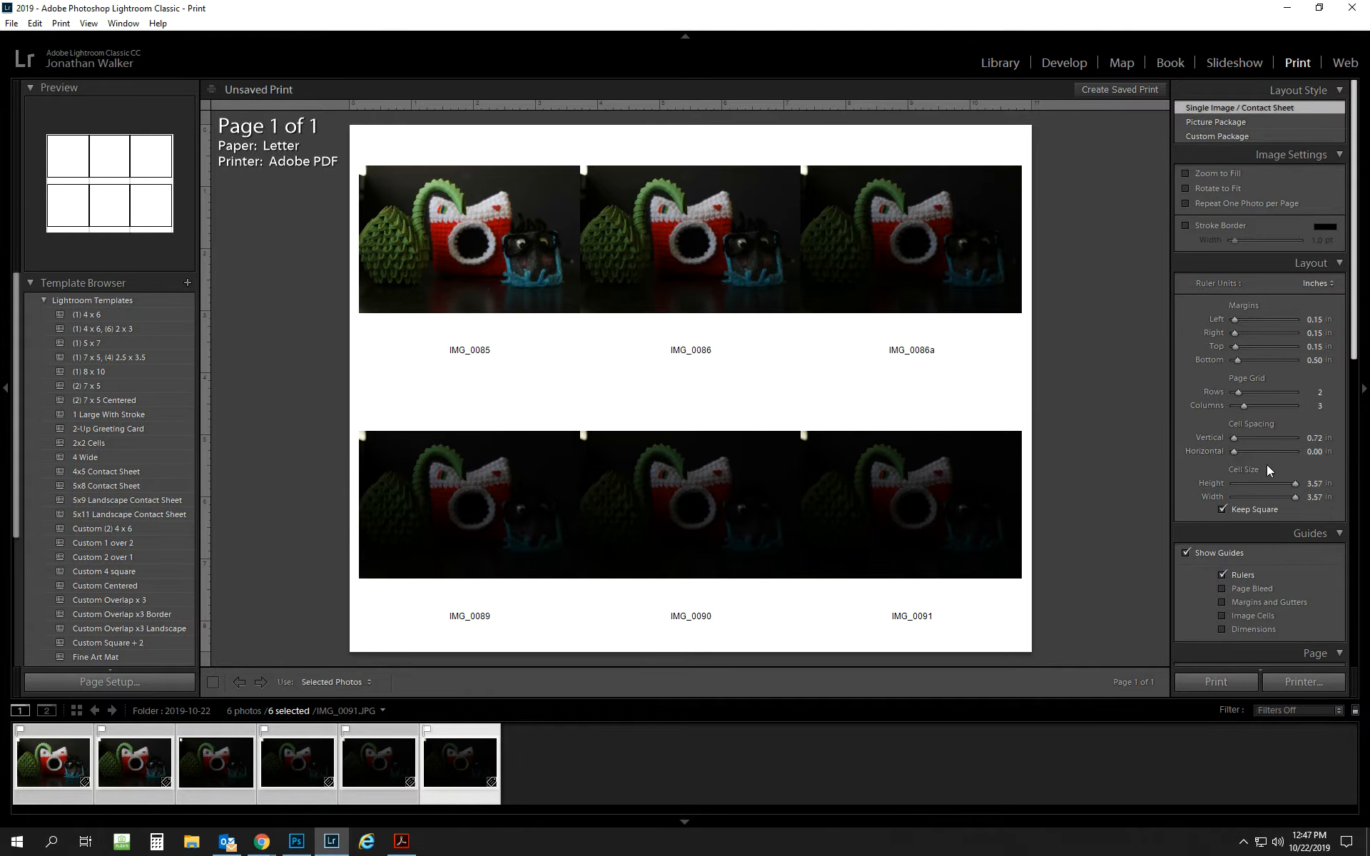
{"action": "left_click", "coordinate": [1314, 451]}
{"action": "type", "text": "0.15"}
{"action": "key", "text": "Return"}
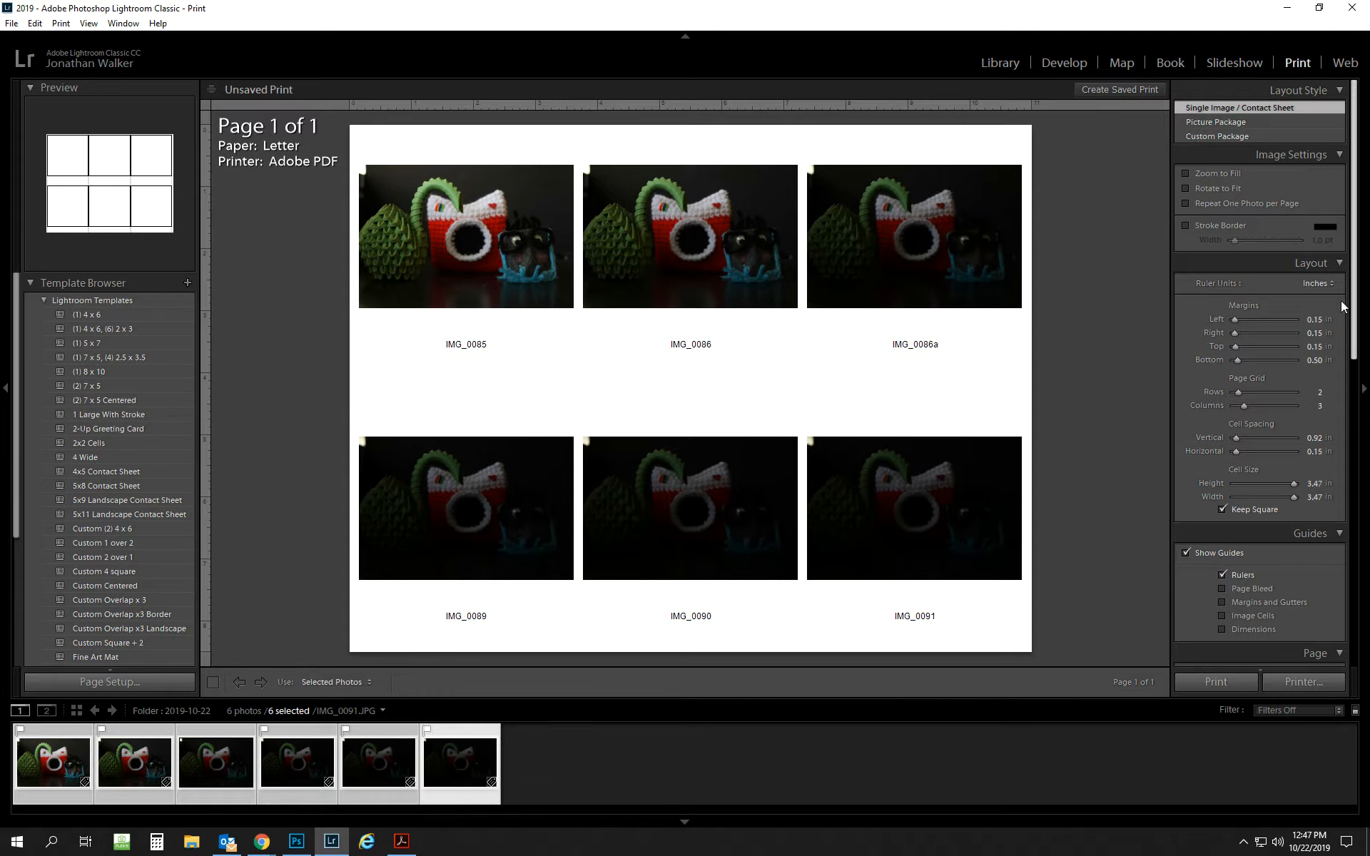
Turn off the rulers and hide all layout guides on the contact sheet.
{"action": "scroll", "coordinate": [1358, 300], "scroll_direction": "down", "scroll_amount": 1}
{"action": "left_click_drag", "start_coordinate": [1358, 300], "coordinate": [1351, 407]}
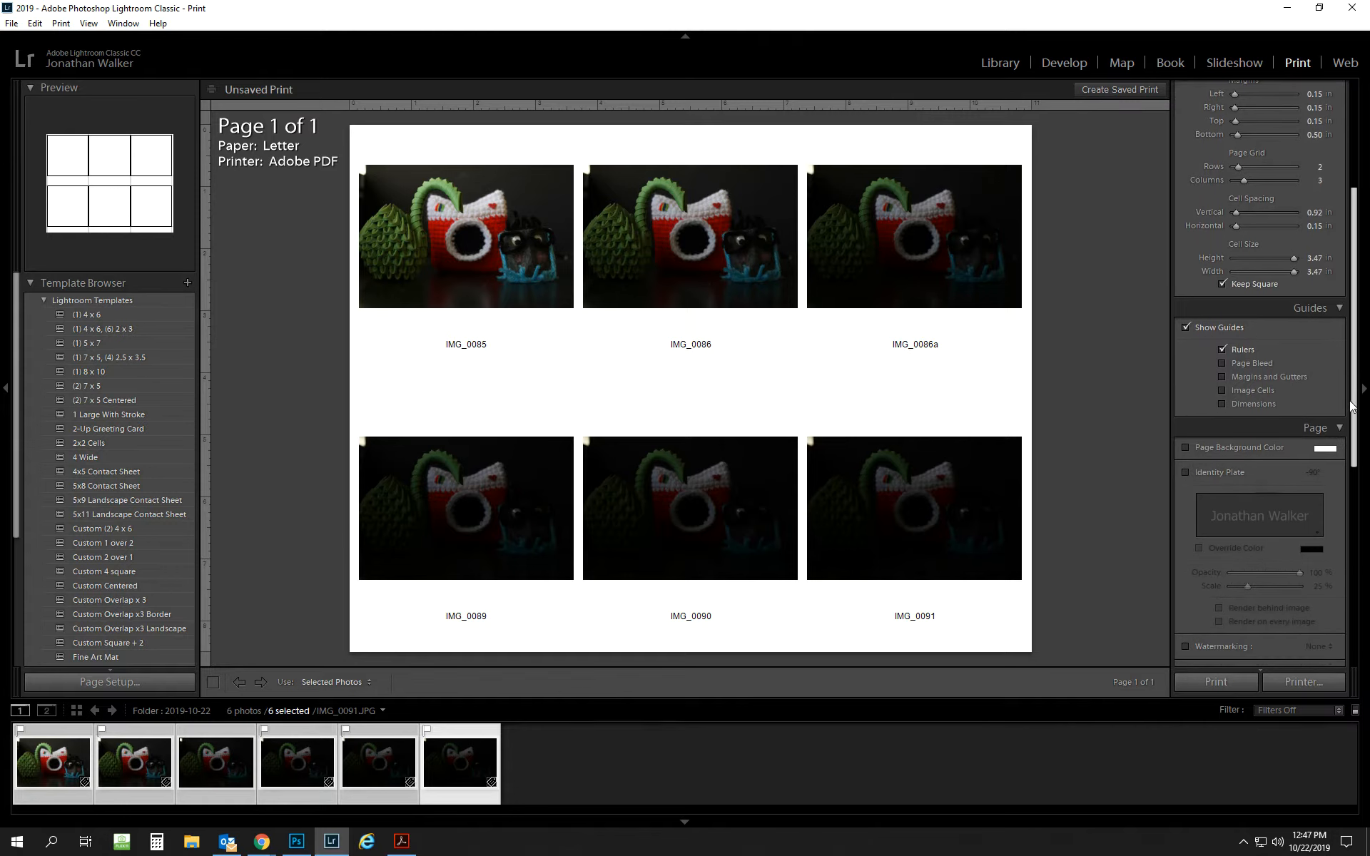
{"action": "left_click", "coordinate": [1223, 349]}
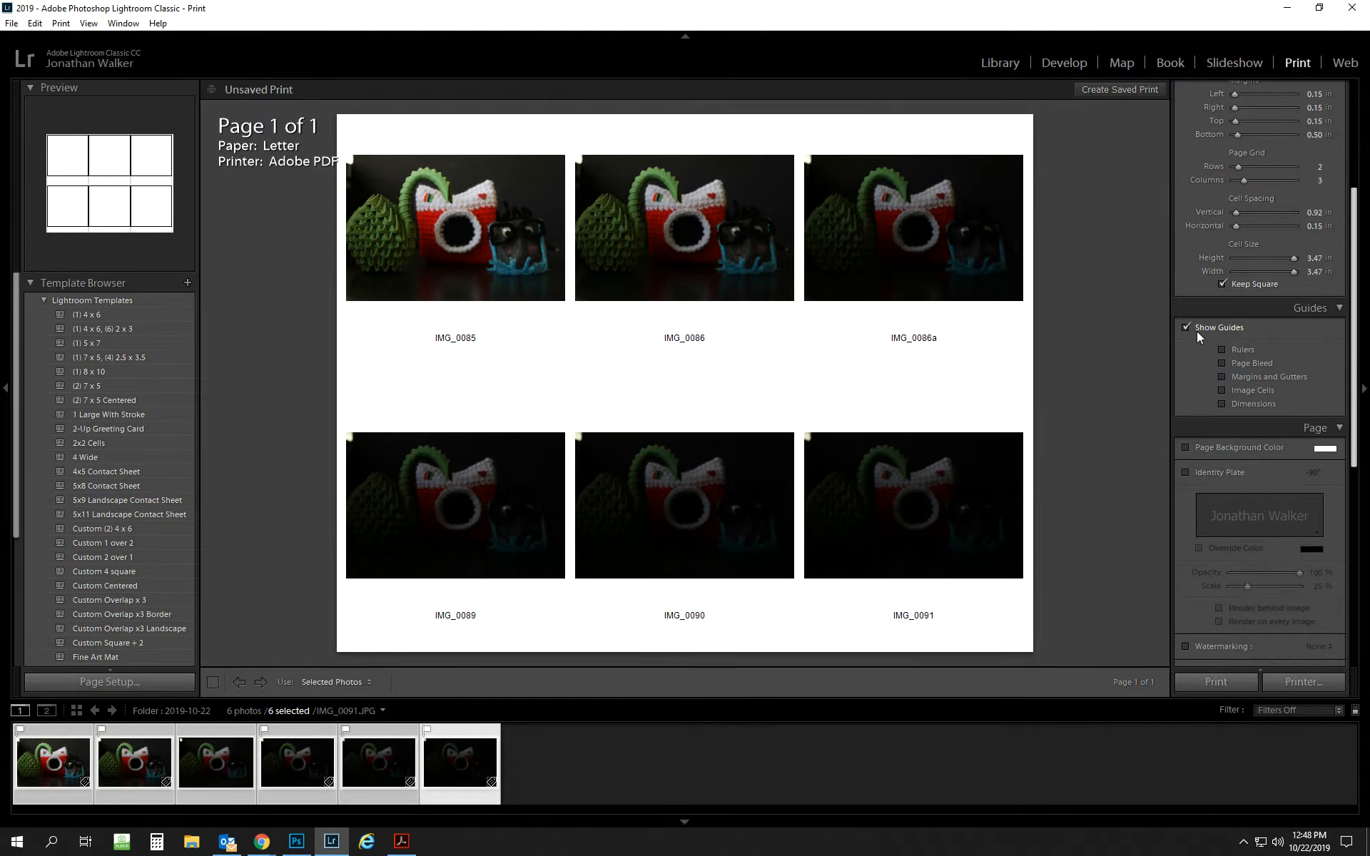
{"action": "left_click", "coordinate": [1187, 327]}
Add the identity plate to the page and set it to no rotation.
{"action": "left_click_drag", "start_coordinate": [1356, 420], "coordinate": [1356, 508]}
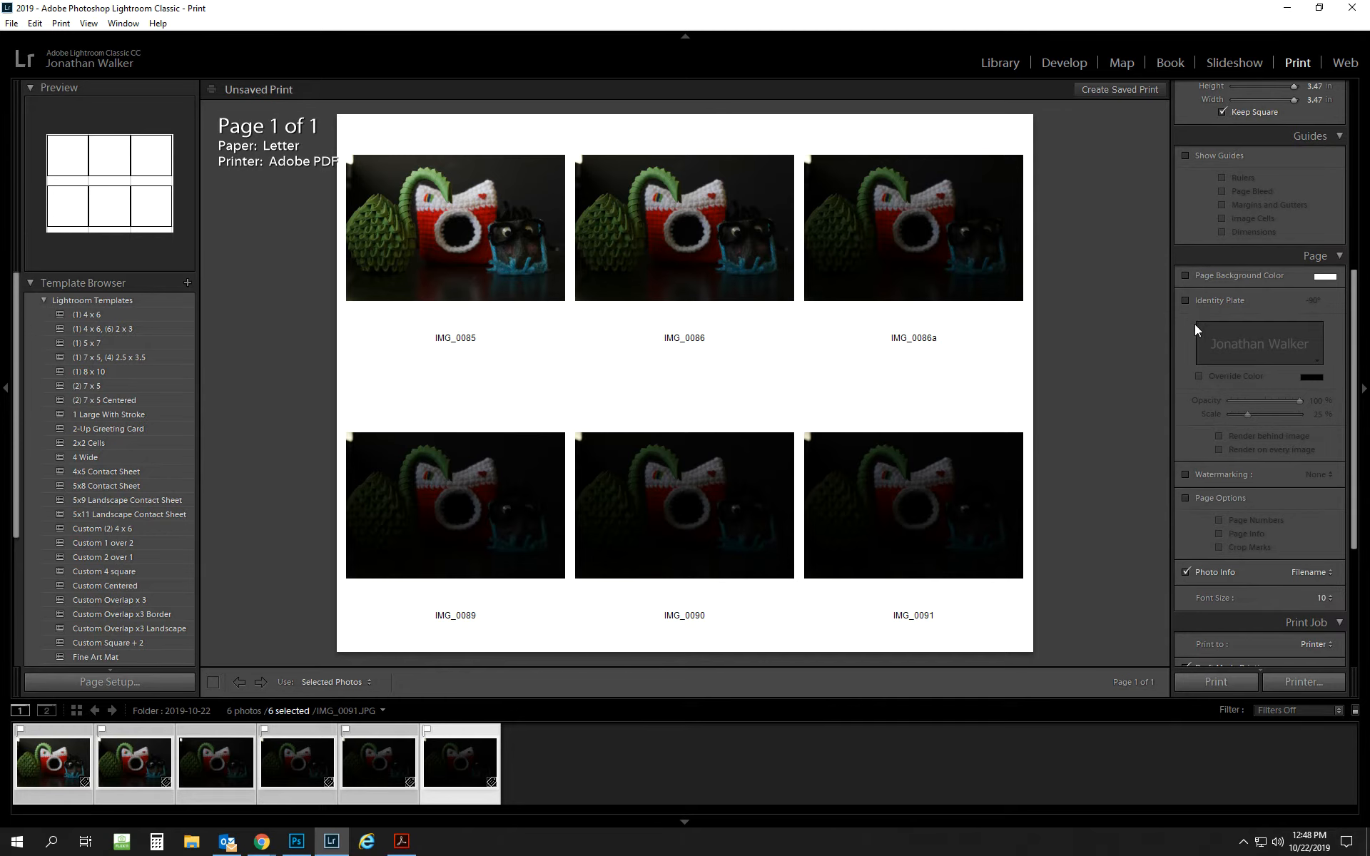
{"action": "left_click", "coordinate": [1185, 301]}
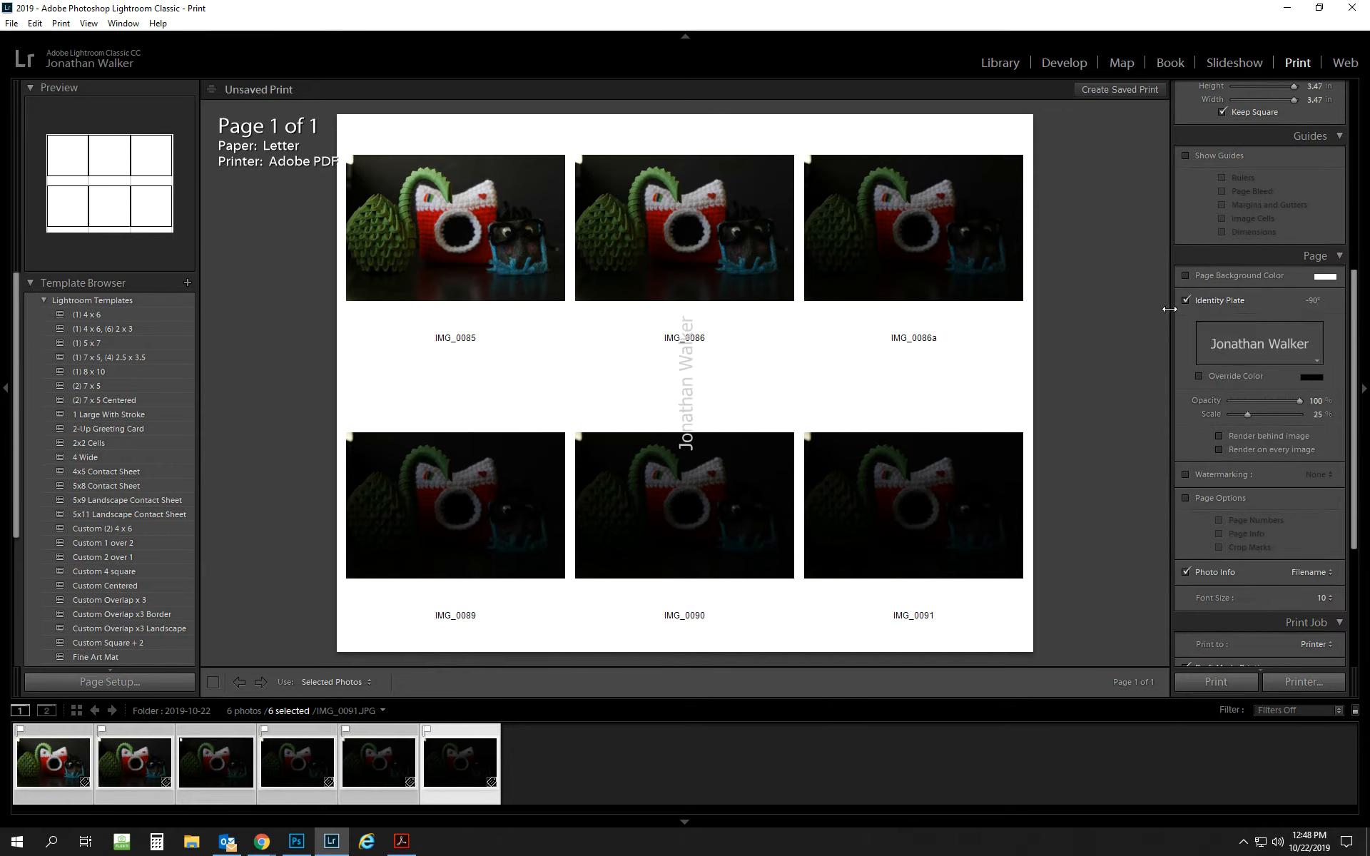
{"action": "left_click", "coordinate": [1310, 301]}
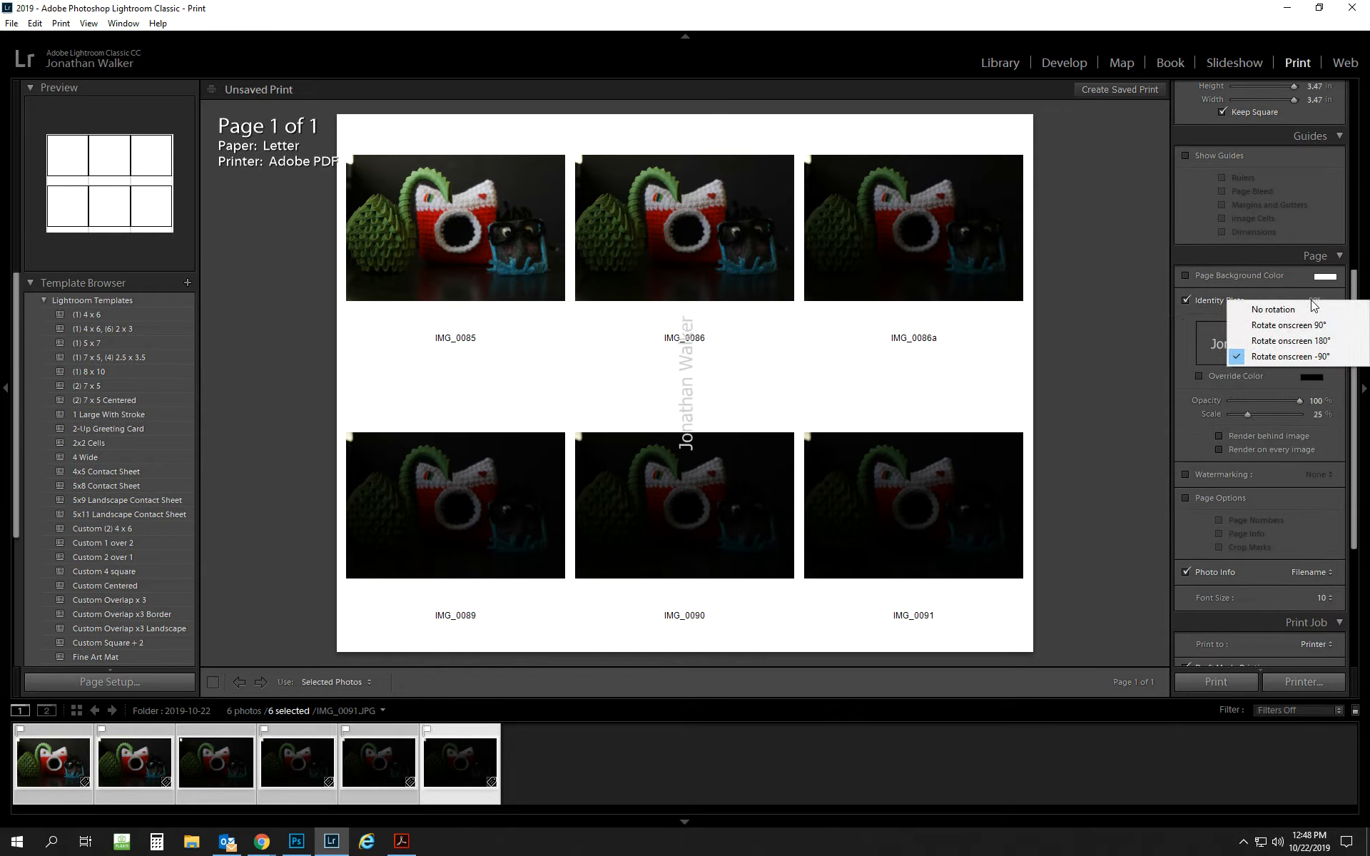
{"action": "left_click", "coordinate": [1287, 309]}
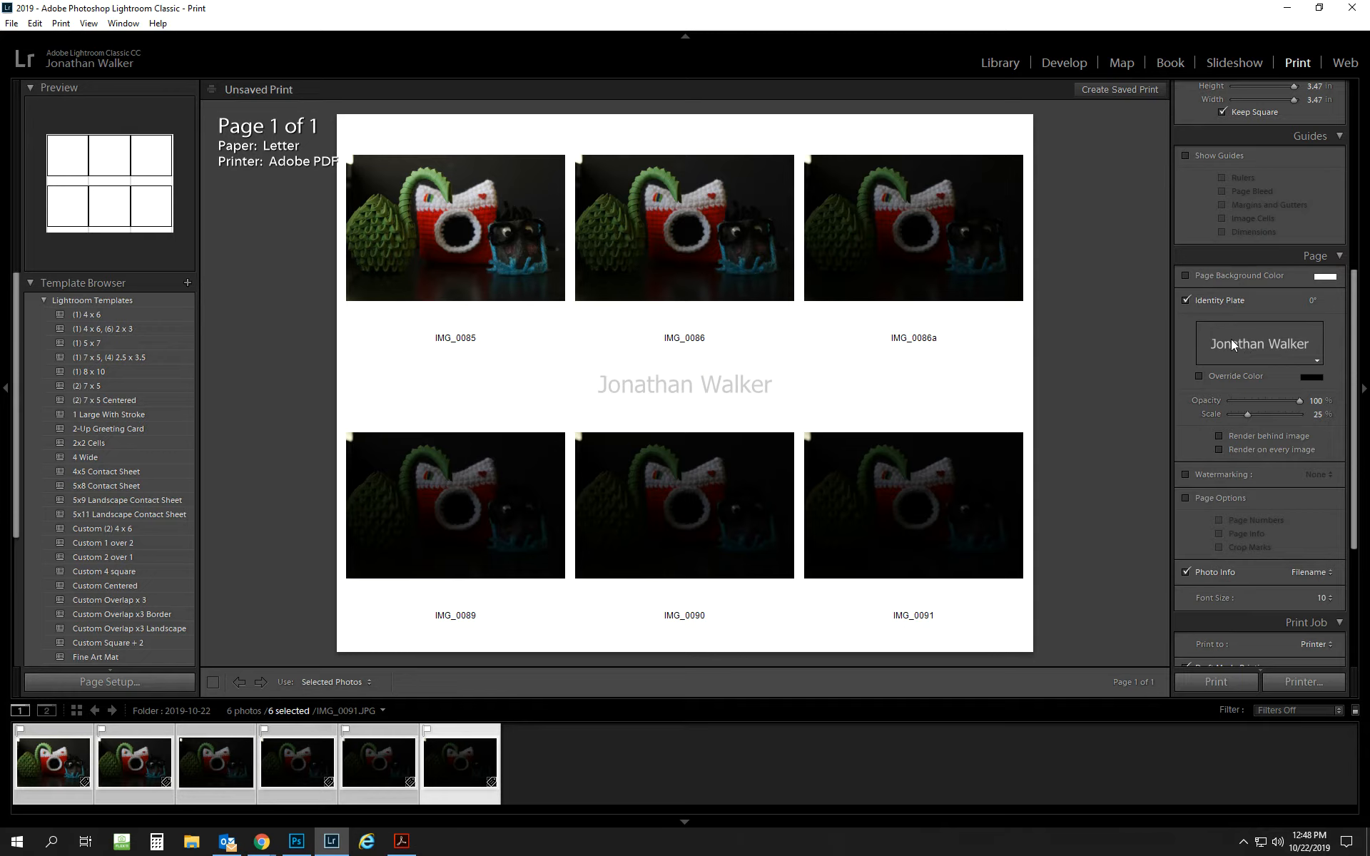
Change the identity plate setup from Adobe ID to Personalized, keeping the styled text with the photographer's name.
{"action": "left_click", "coordinate": [35, 24]}
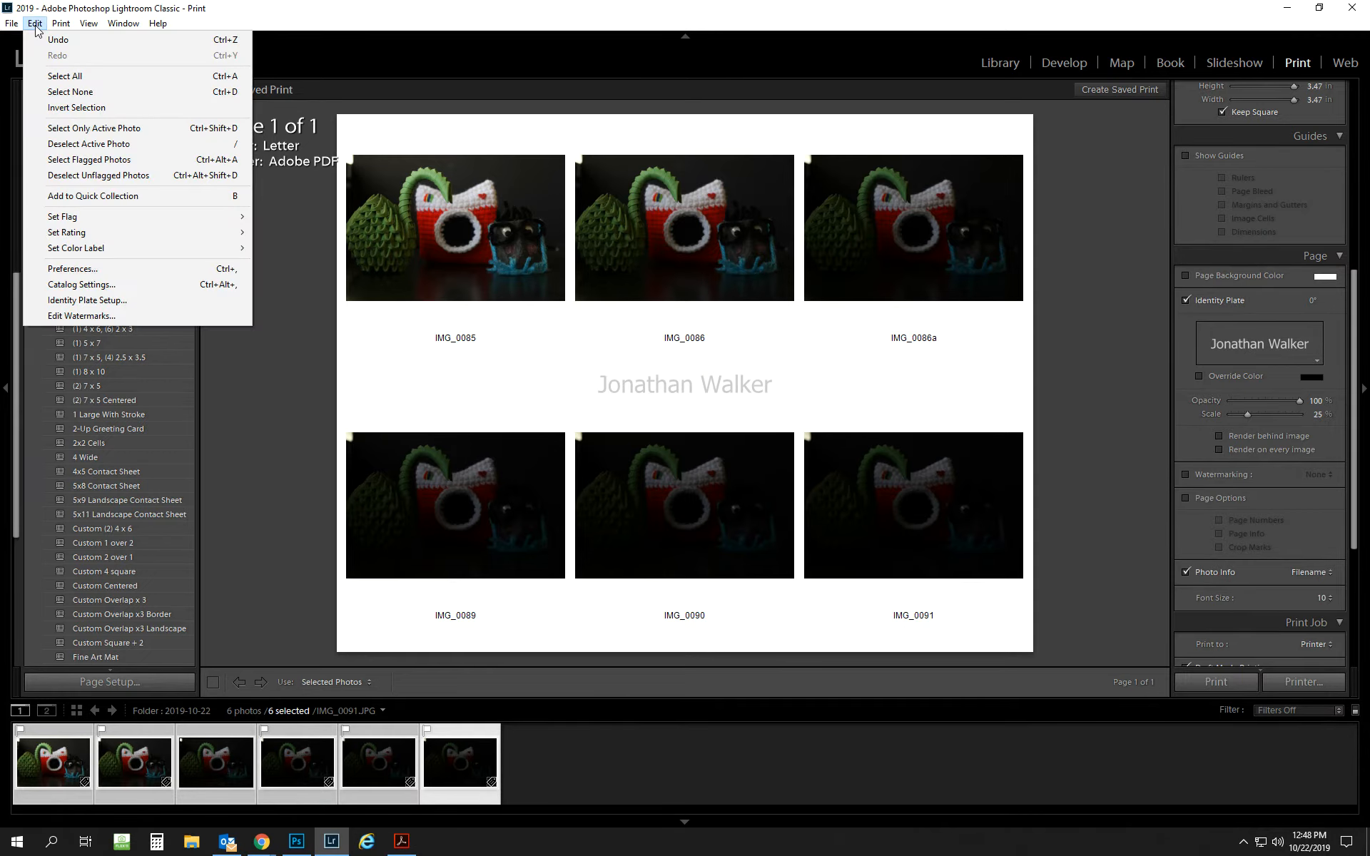
{"action": "left_click", "coordinate": [119, 301]}
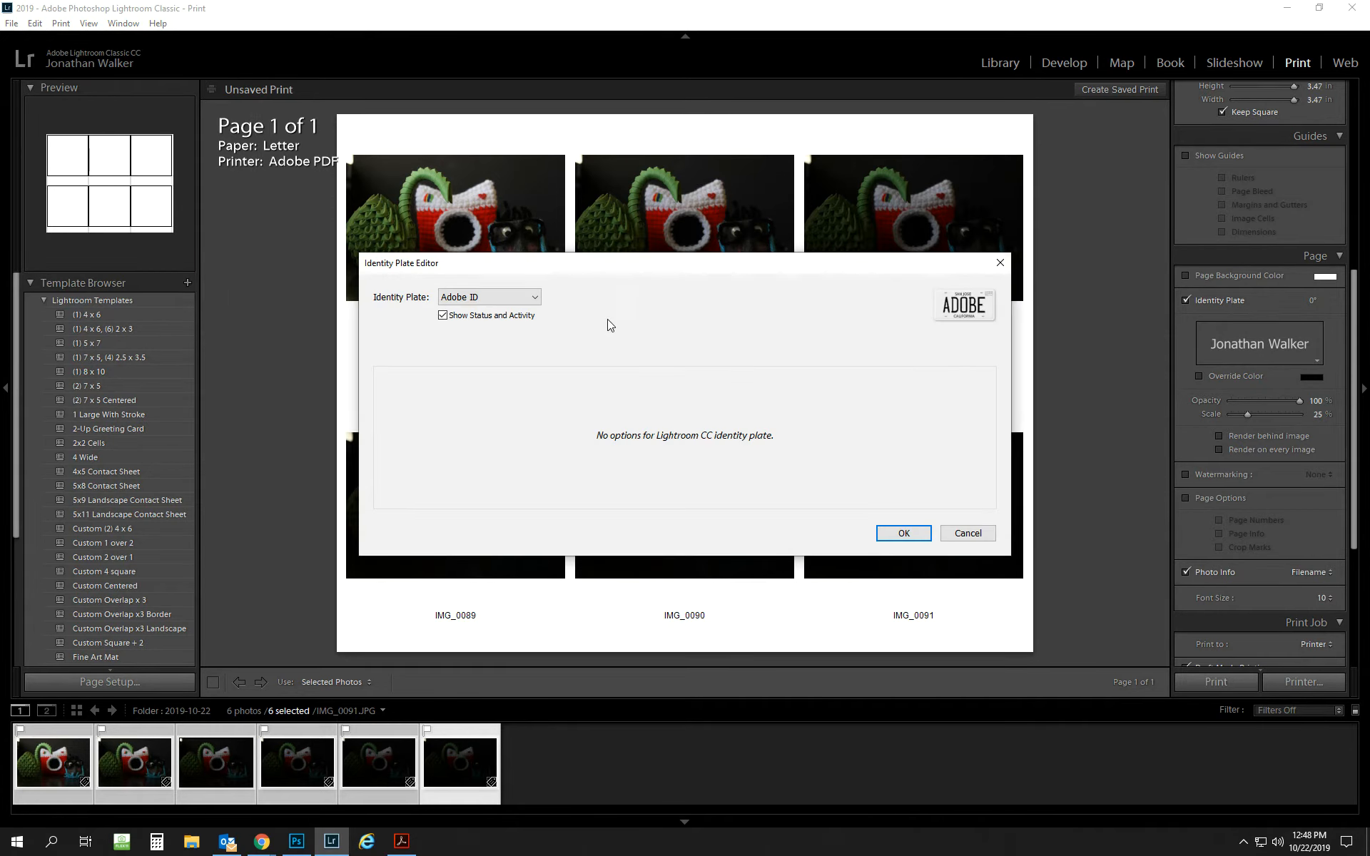
{"action": "left_click", "coordinate": [534, 298]}
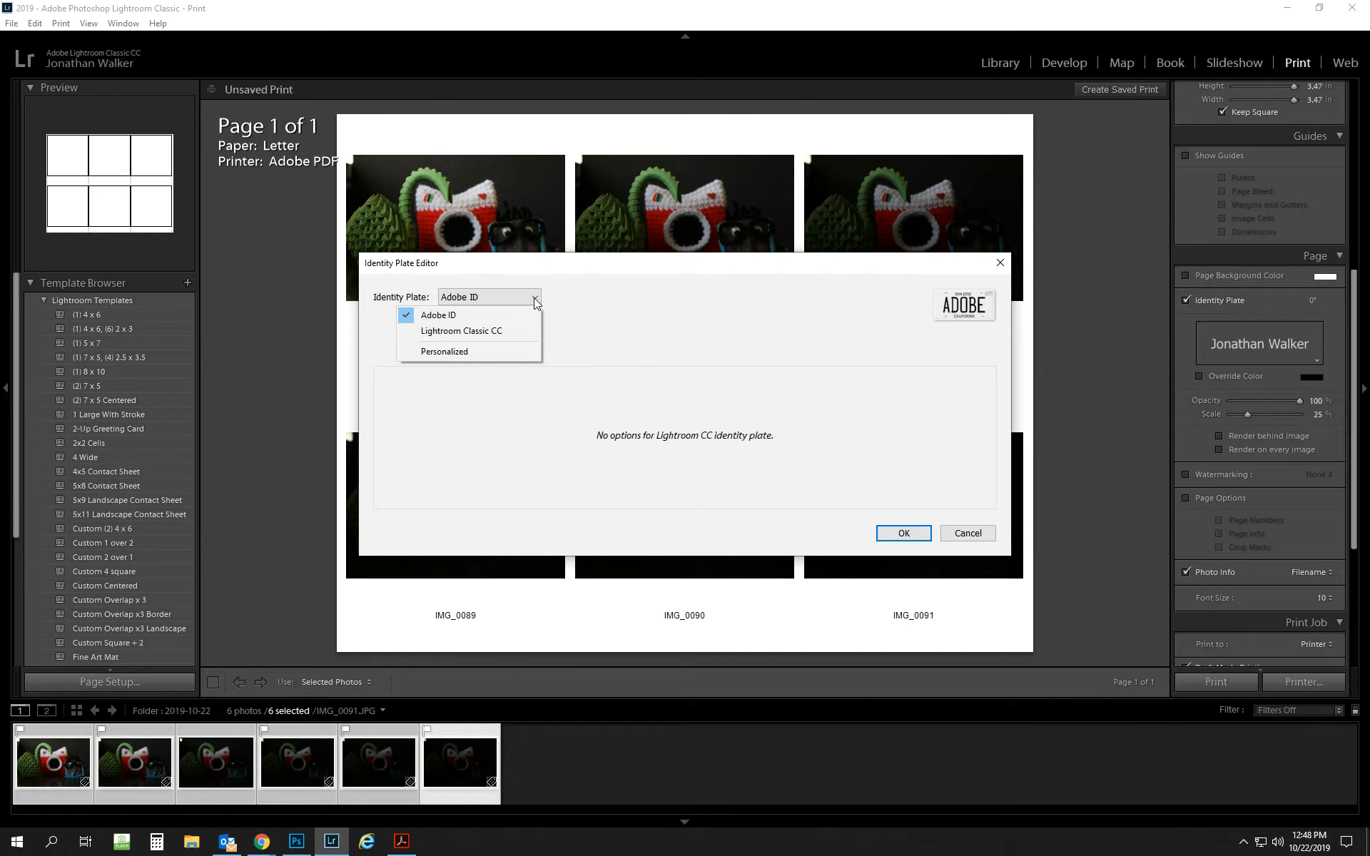
{"action": "left_click", "coordinate": [505, 351]}
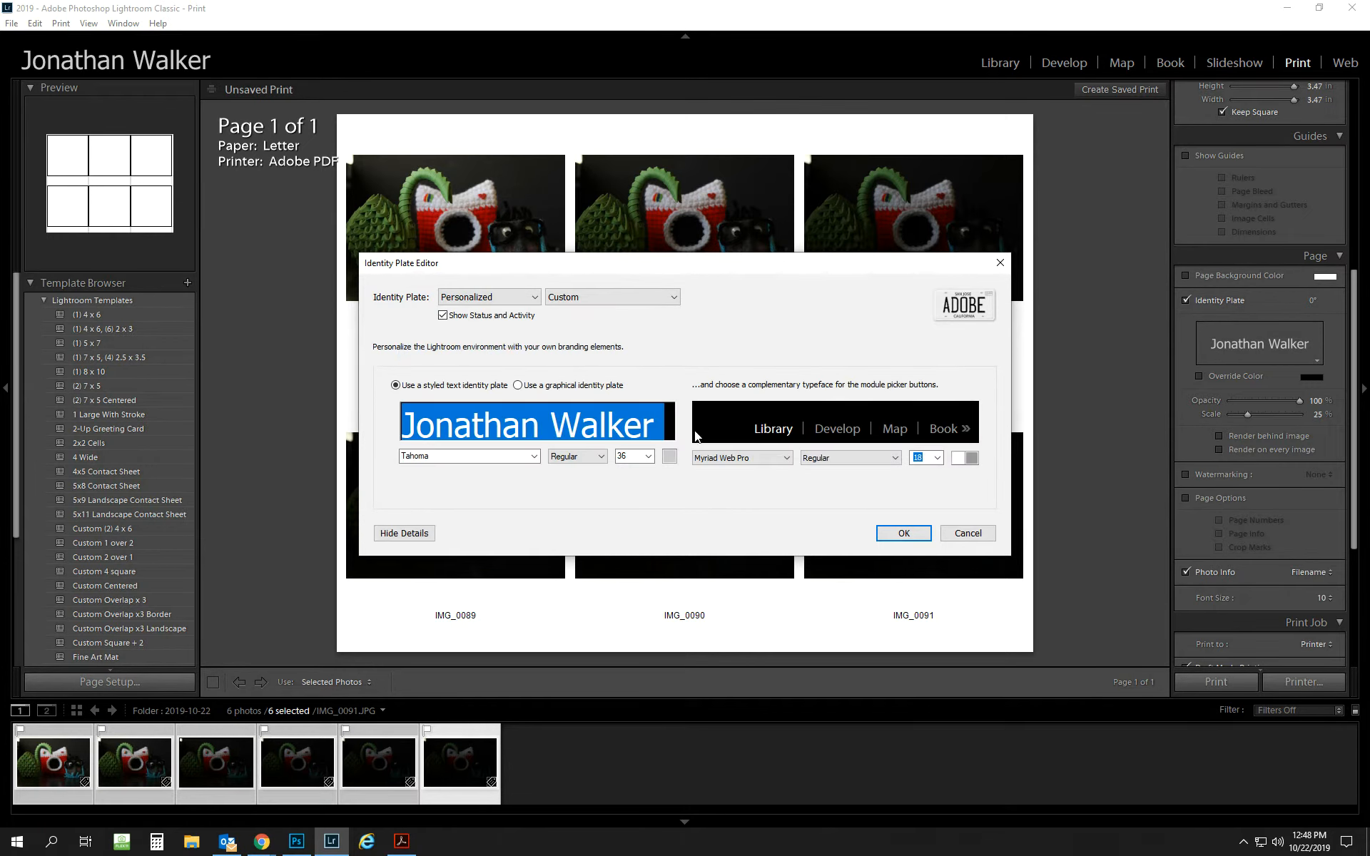
{"action": "left_click", "coordinate": [904, 534]}
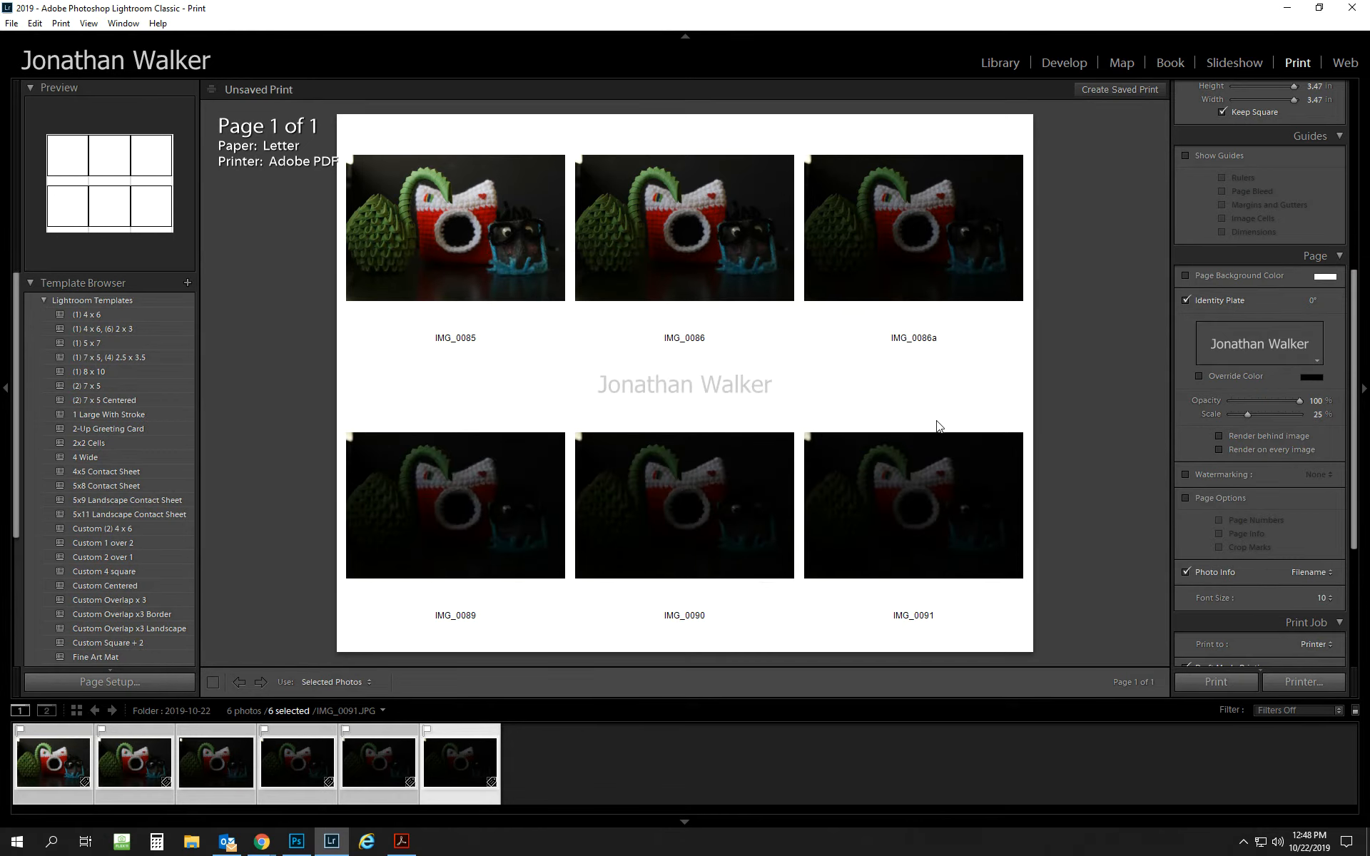
Override the identity plate's color with black.
{"action": "left_click", "coordinate": [1199, 376]}
{"action": "left_click", "coordinate": [1313, 377]}
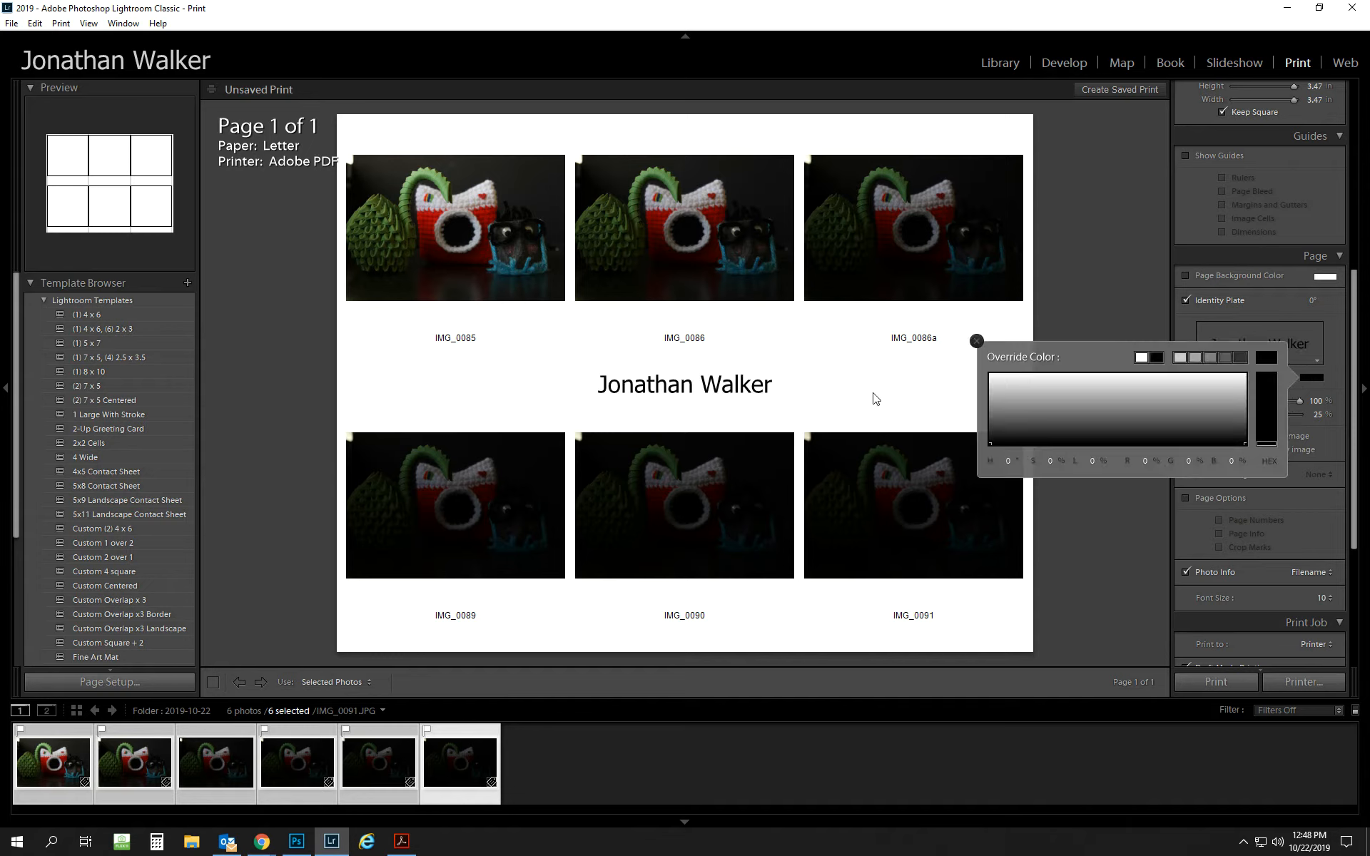
{"action": "left_click", "coordinate": [976, 340]}
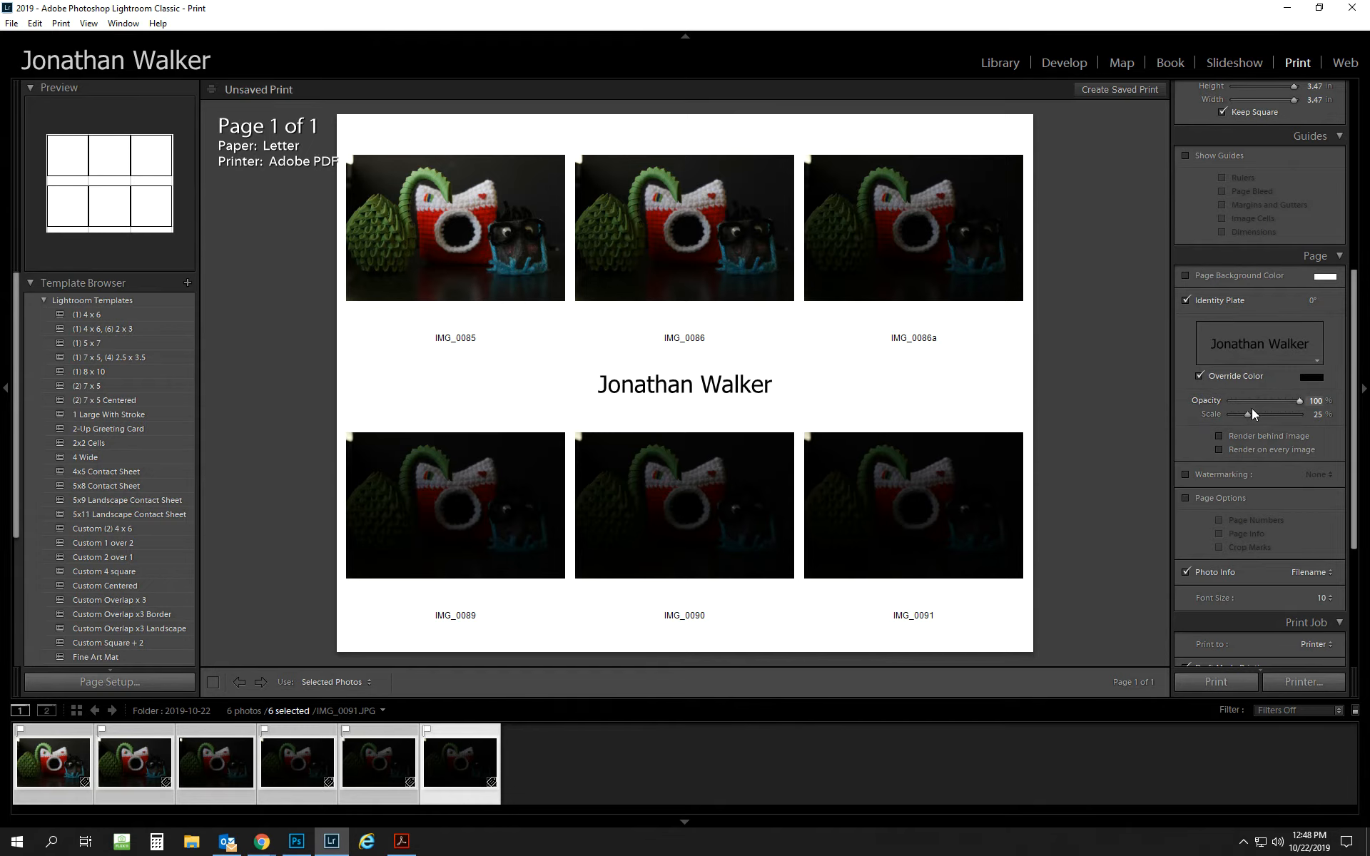
Scale the identity plate to 12% and move it to the bottom-right corner of the page.
{"action": "left_click_drag", "start_coordinate": [1247, 414], "coordinate": [1239, 412]}
{"action": "left_click_drag", "start_coordinate": [691, 386], "coordinate": [962, 636]}
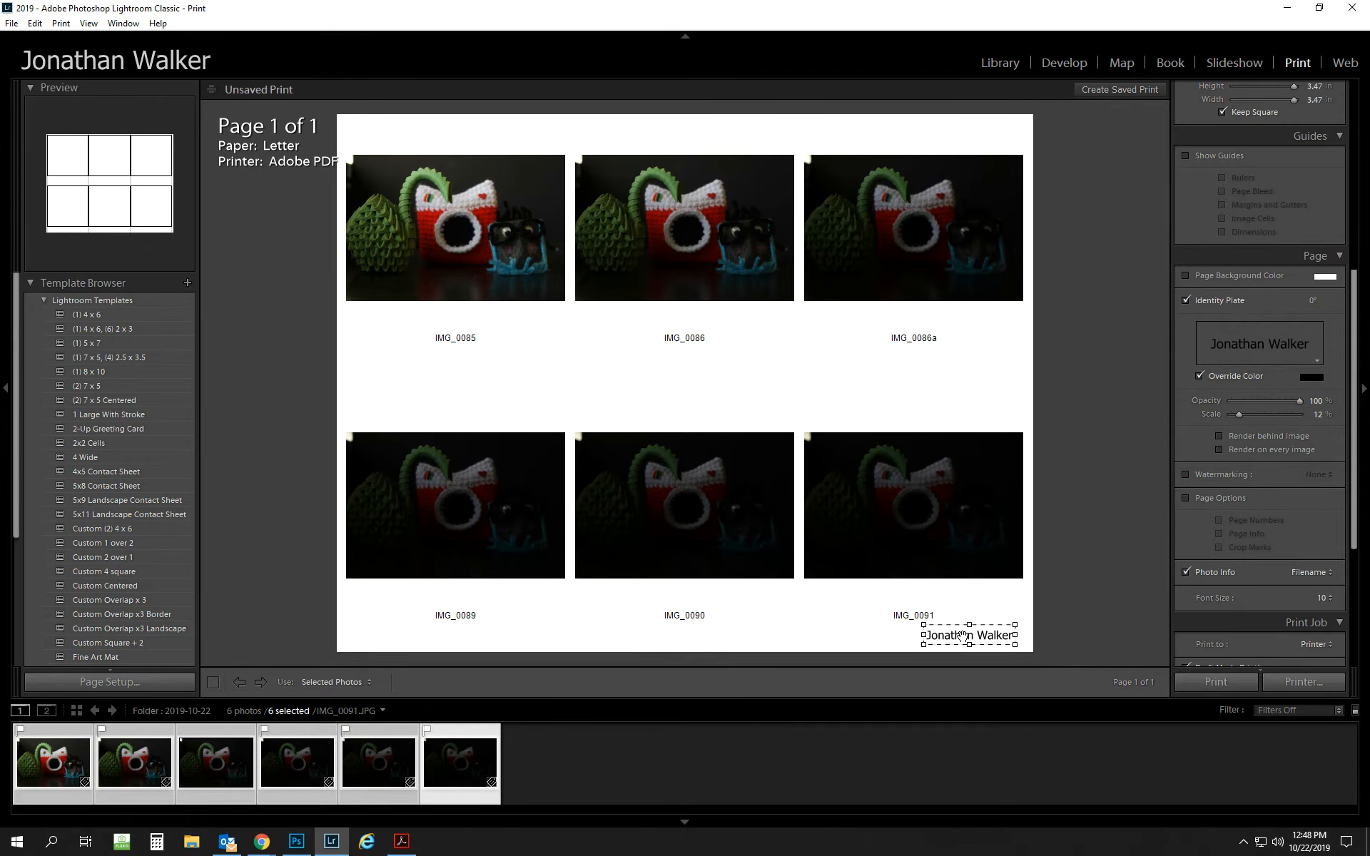
{"action": "left_click", "coordinate": [1068, 642]}
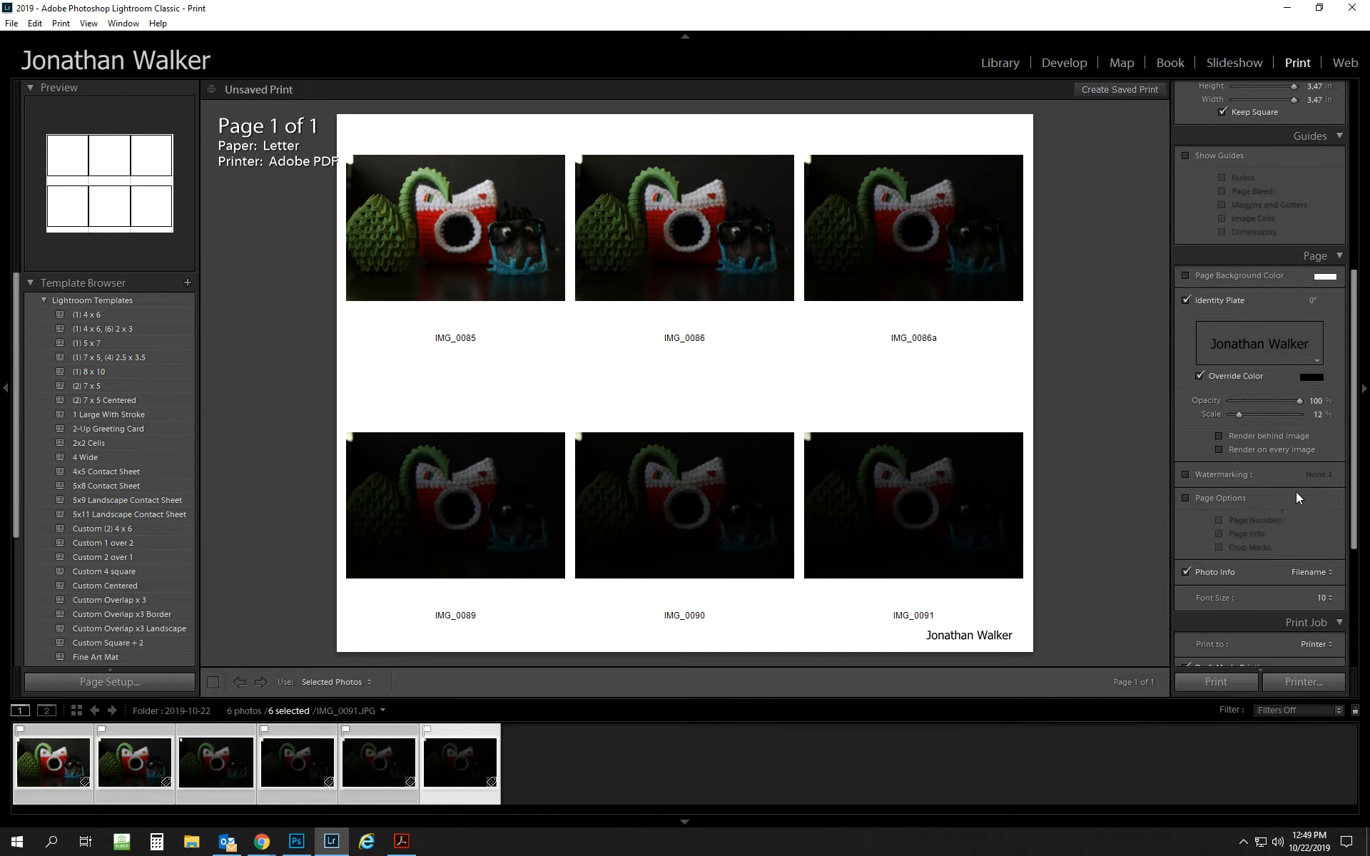
Set the photo info captions to show Exposure at font size 12.
{"action": "left_click_drag", "start_coordinate": [1354, 460], "coordinate": [1363, 535]}
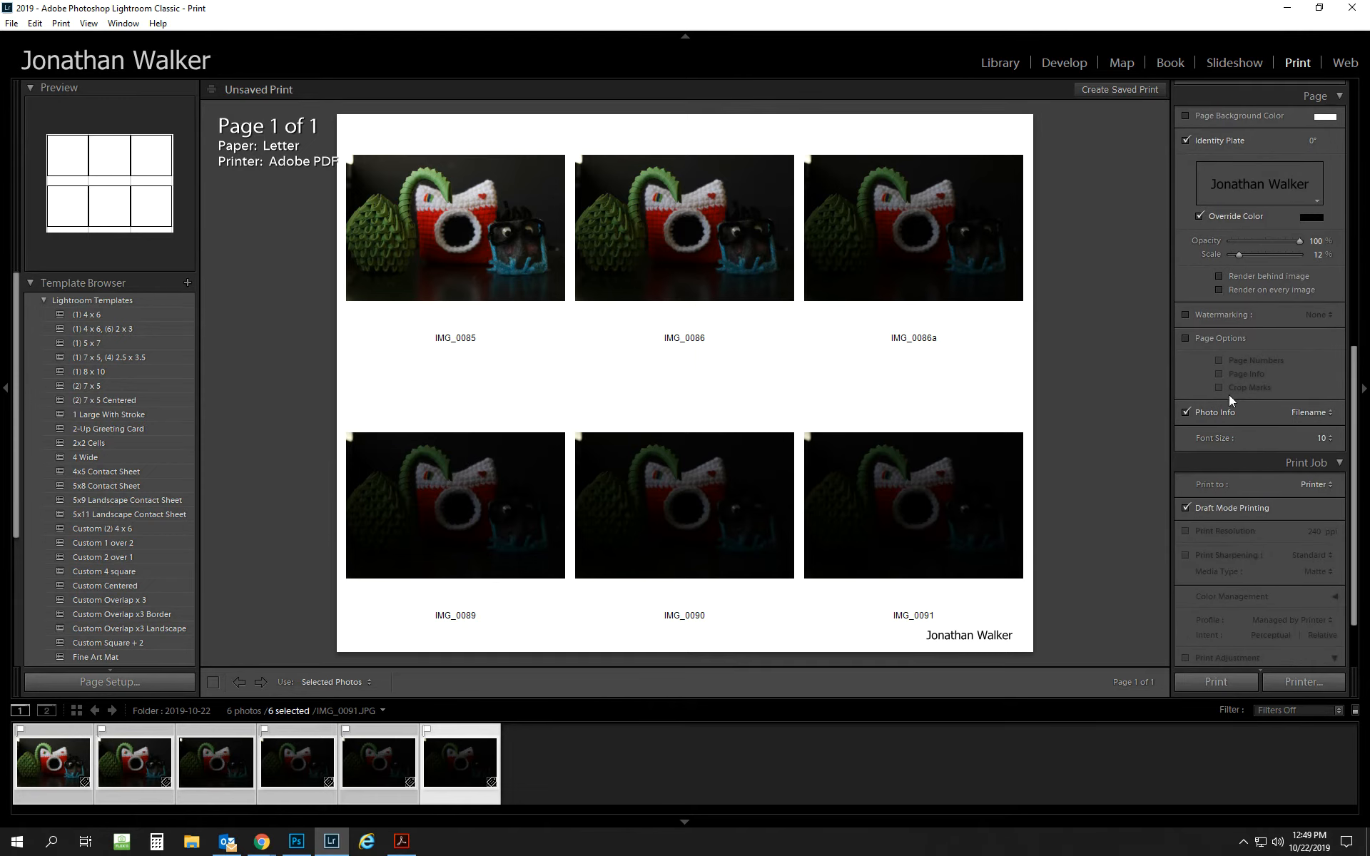
{"action": "left_click", "coordinate": [1323, 419]}
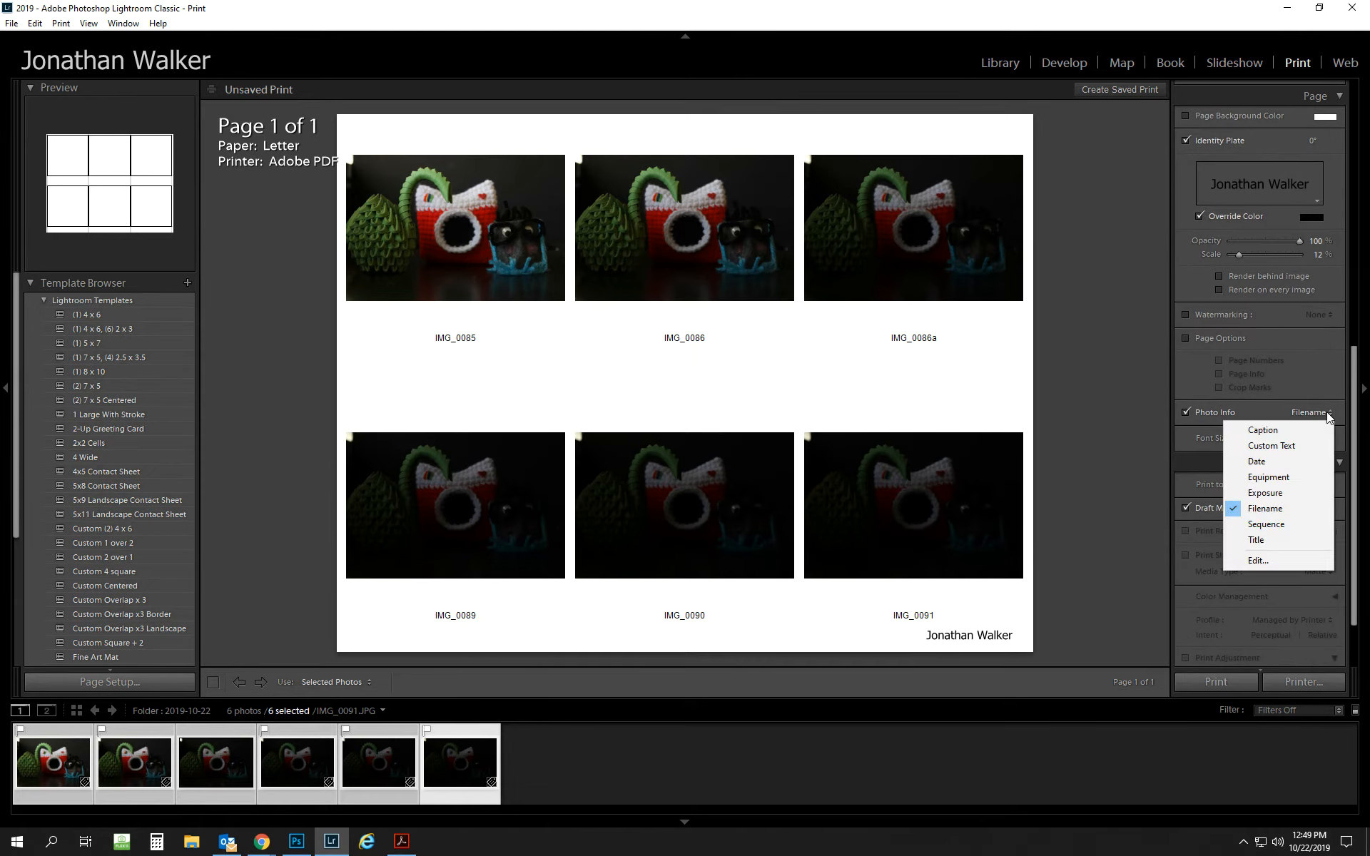
{"action": "left_click", "coordinate": [1281, 493]}
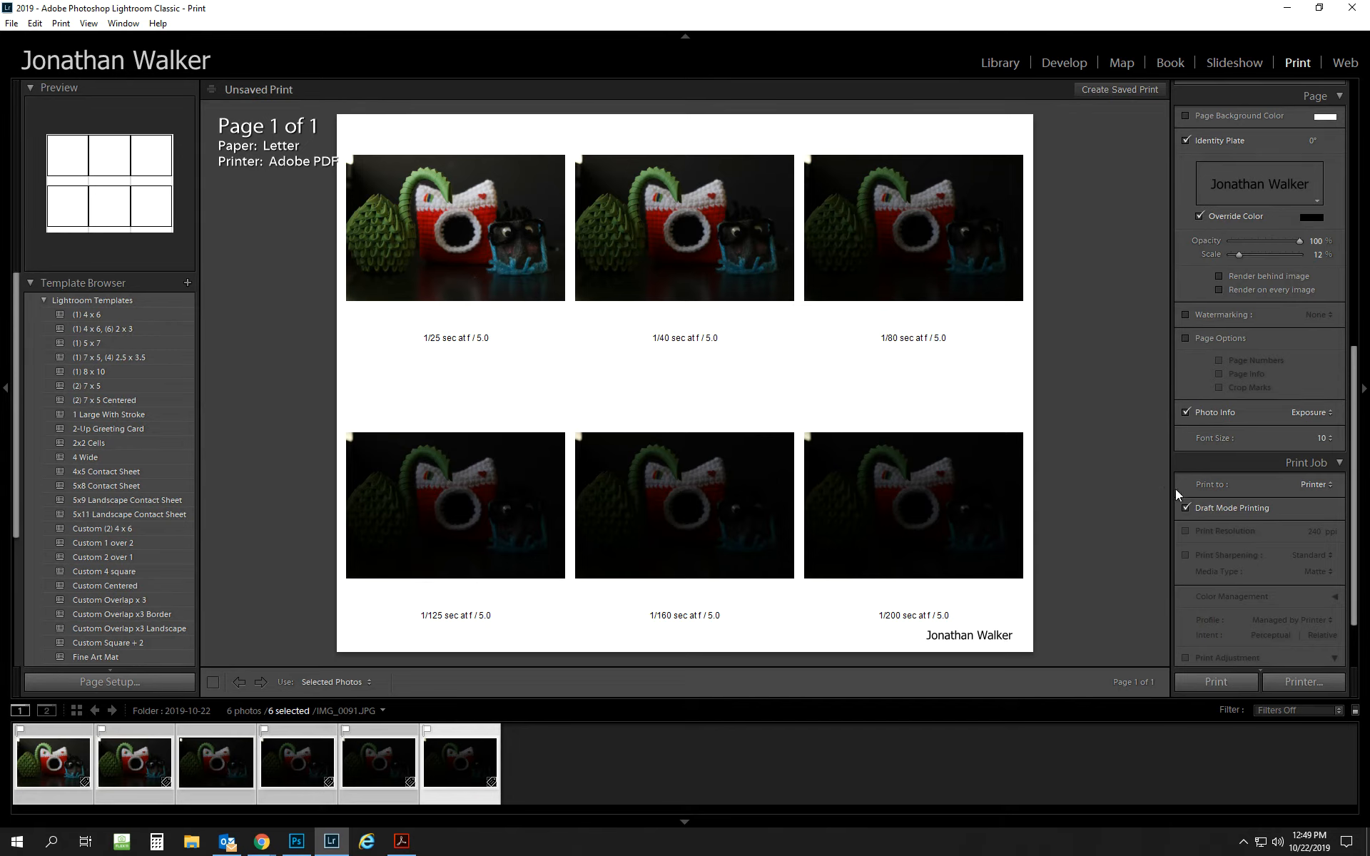
{"action": "left_click", "coordinate": [1329, 437]}
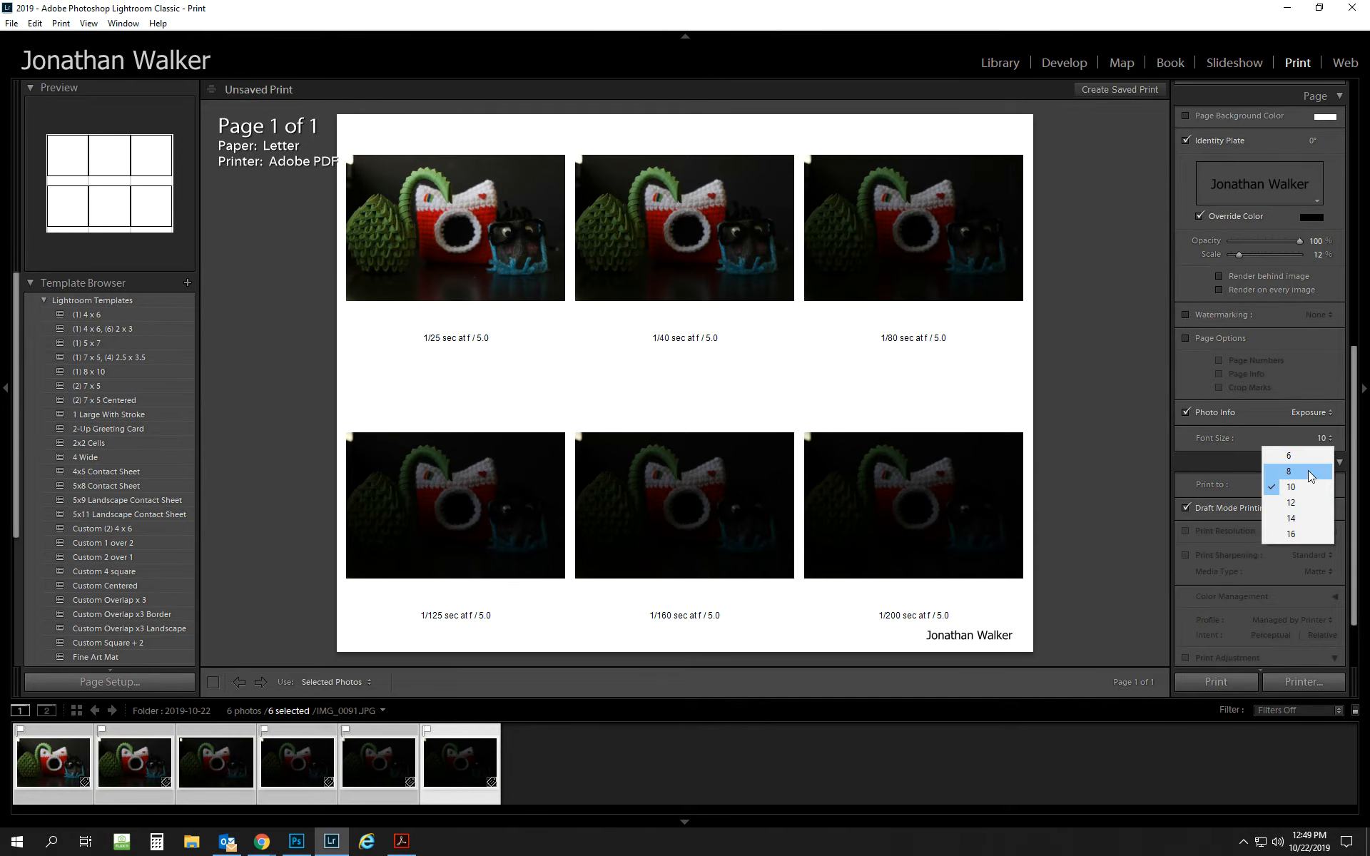
{"action": "left_click", "coordinate": [1300, 503]}
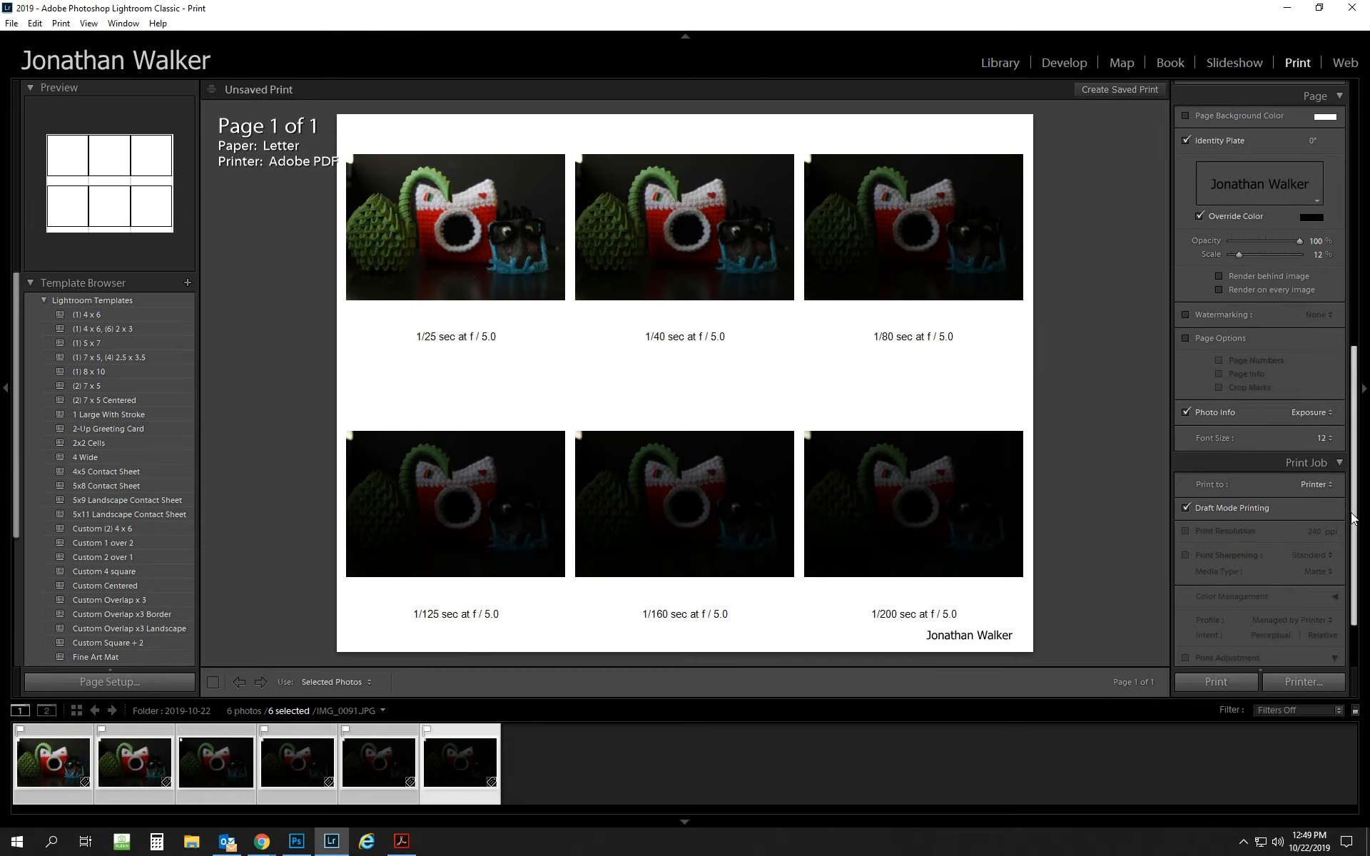
Print the contact sheet to a PDF on the Desktop named JonesB09cs, replacing the existing file, and minimize the PDF after viewing it.
{"action": "left_click_drag", "start_coordinate": [1354, 519], "coordinate": [1363, 571]}
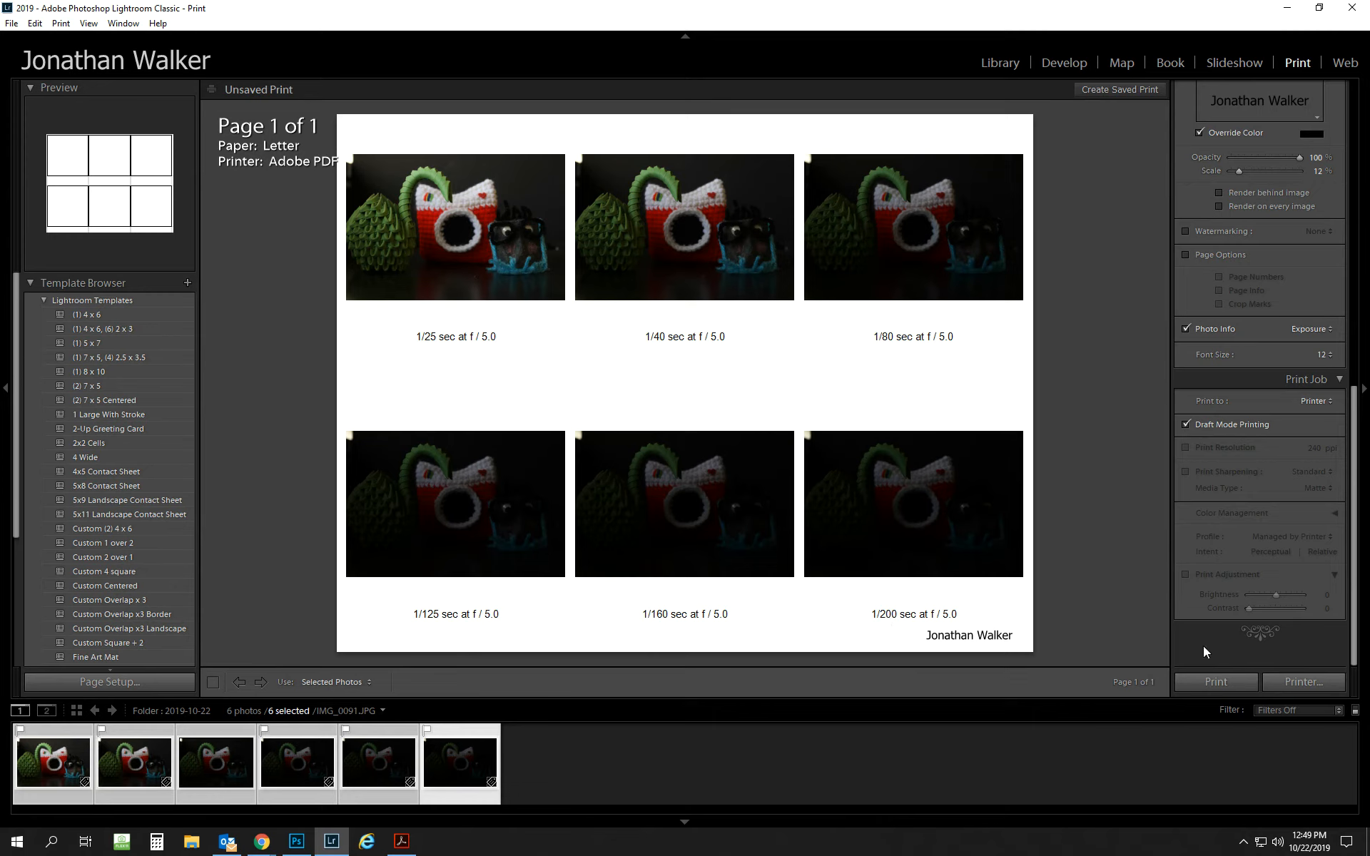
{"action": "left_click", "coordinate": [1216, 681]}
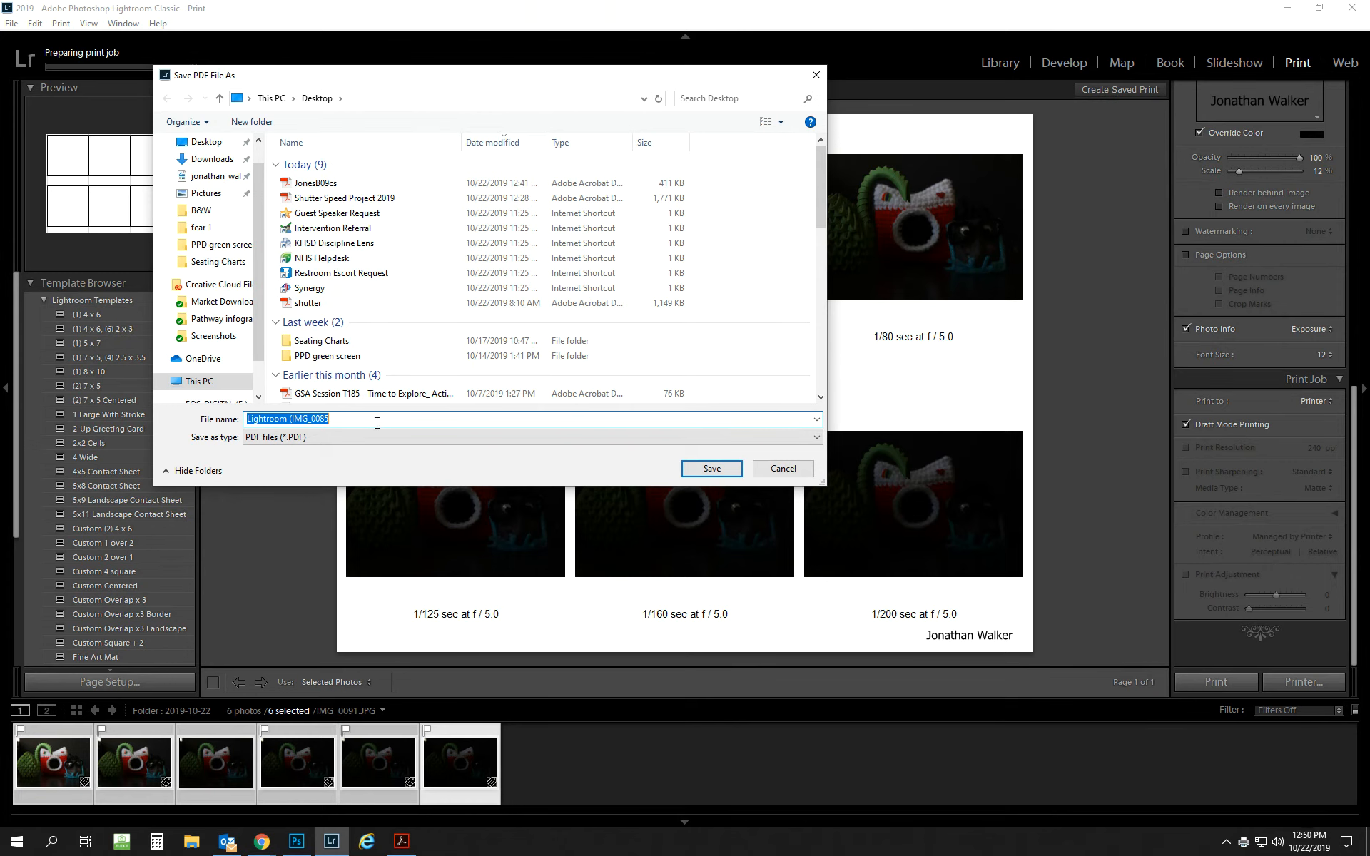
{"action": "type", "text": "Jones"}
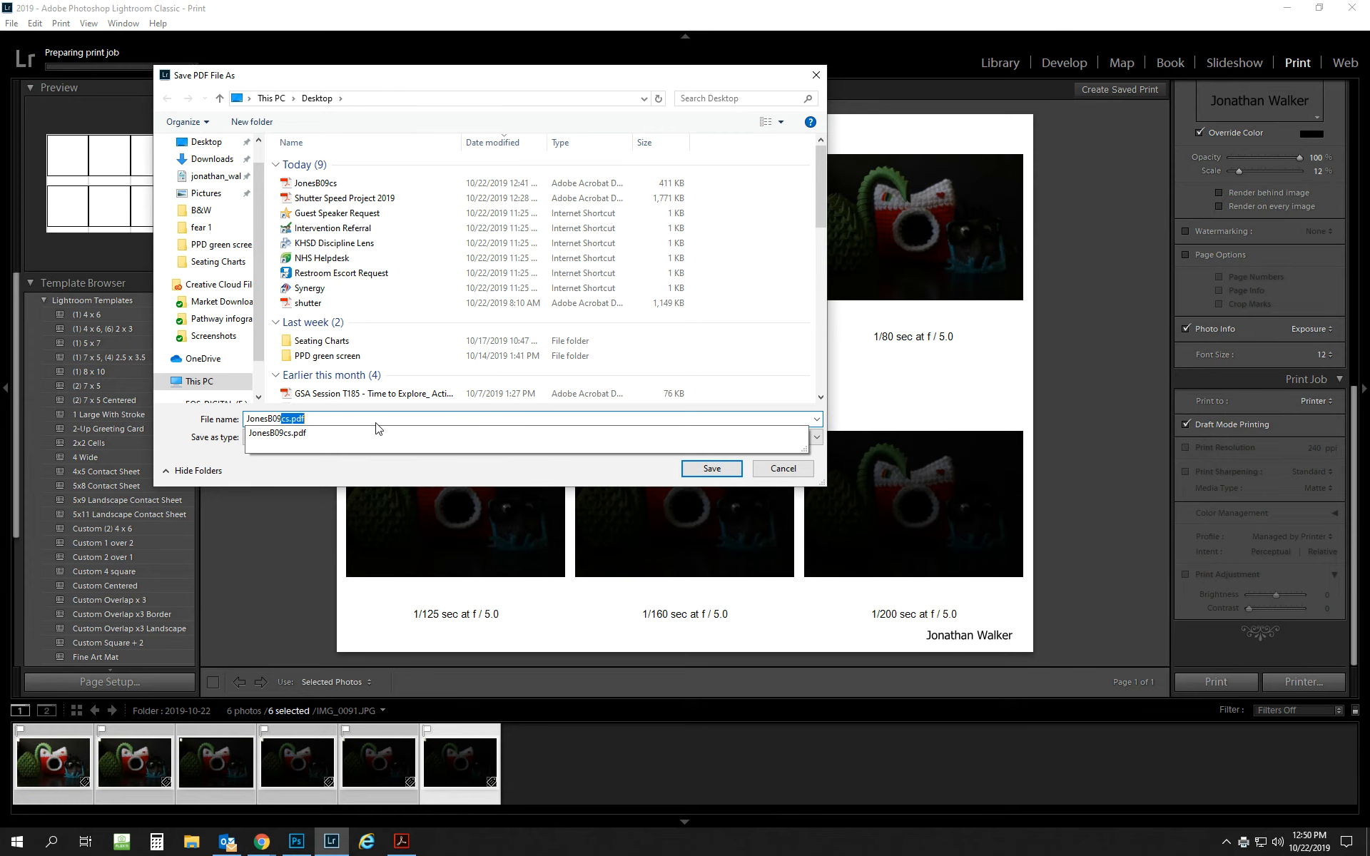
{"action": "type", "text": "B09cs"}
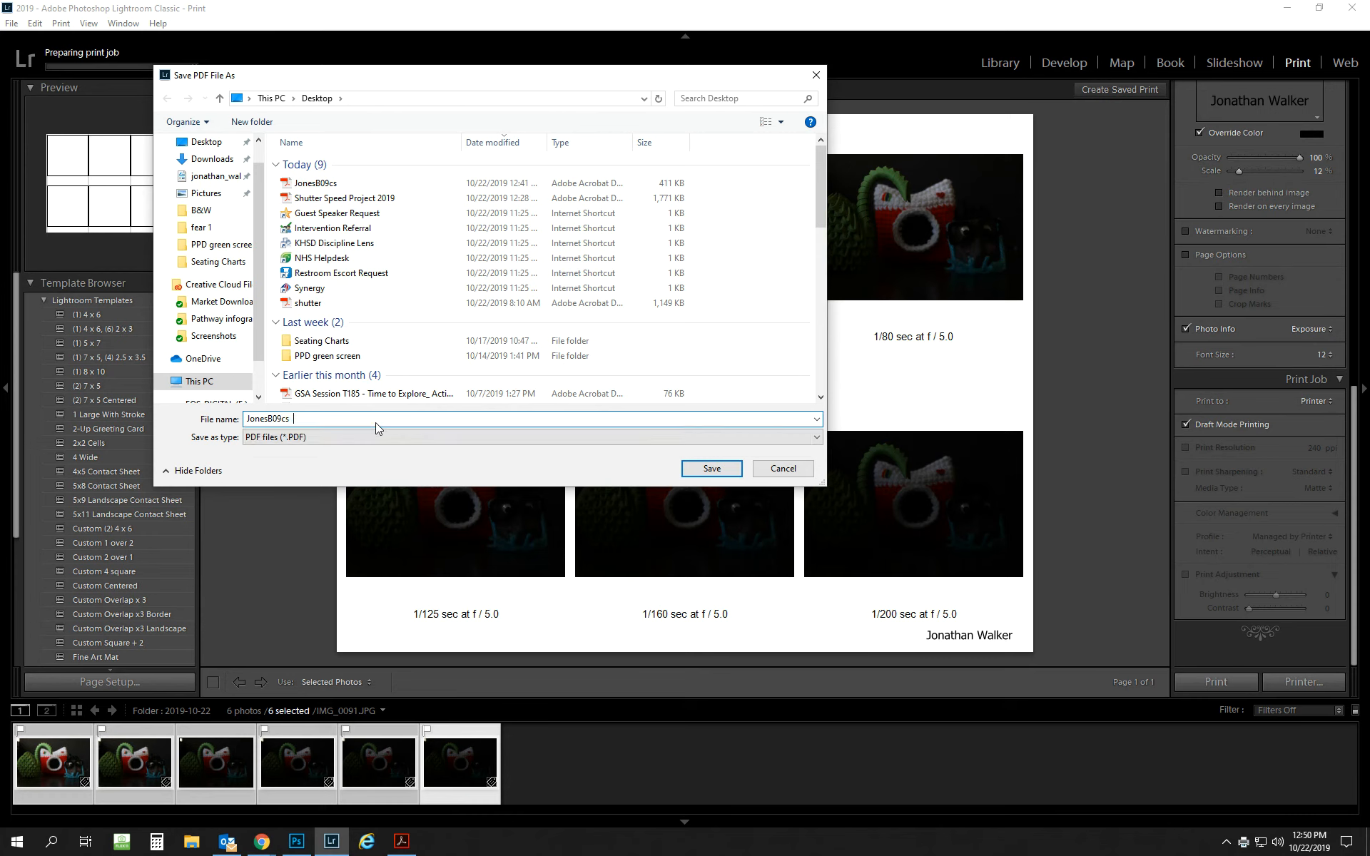
{"action": "left_click", "coordinate": [284, 441]}
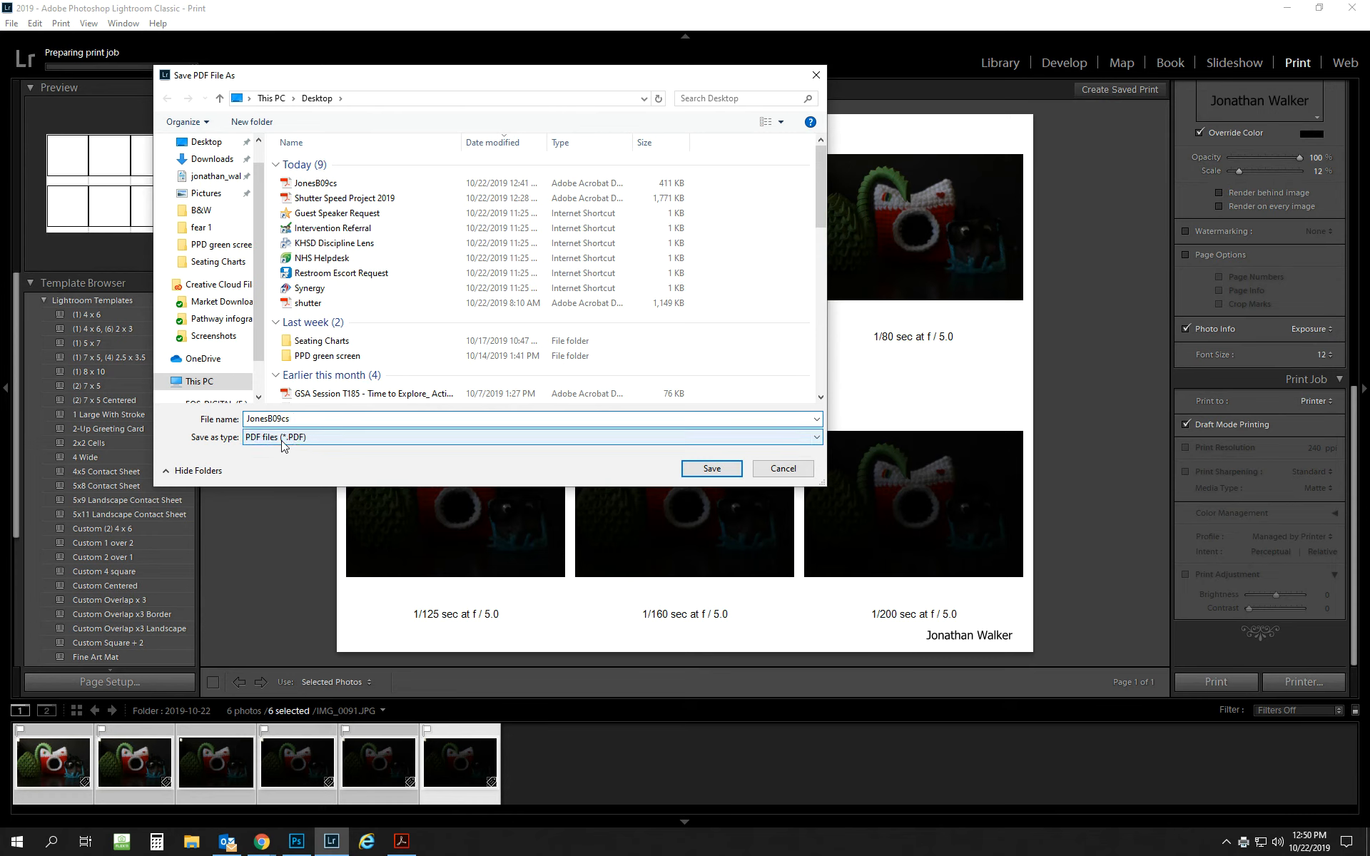
{"action": "left_click", "coordinate": [712, 469]}
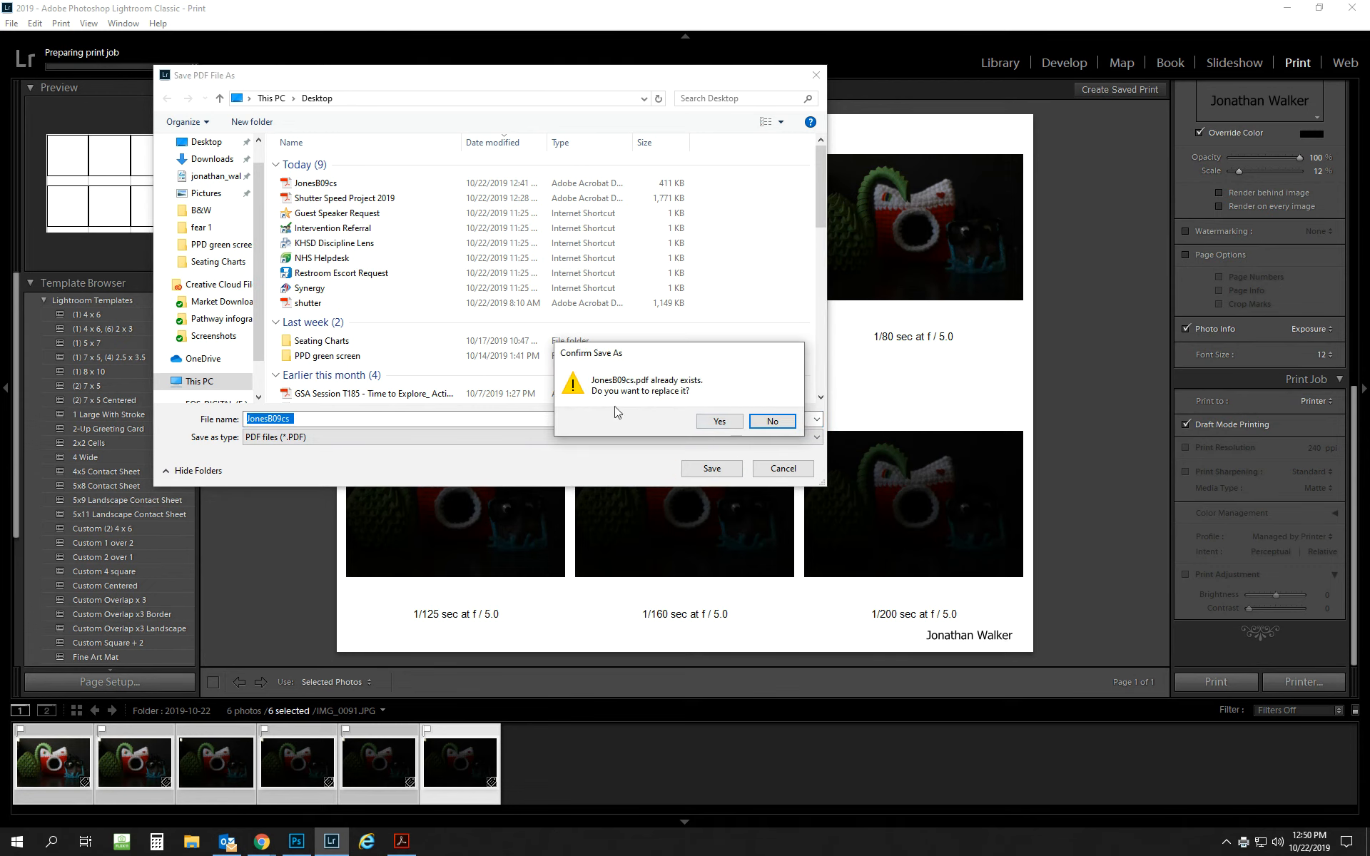
{"action": "left_click", "coordinate": [723, 420]}
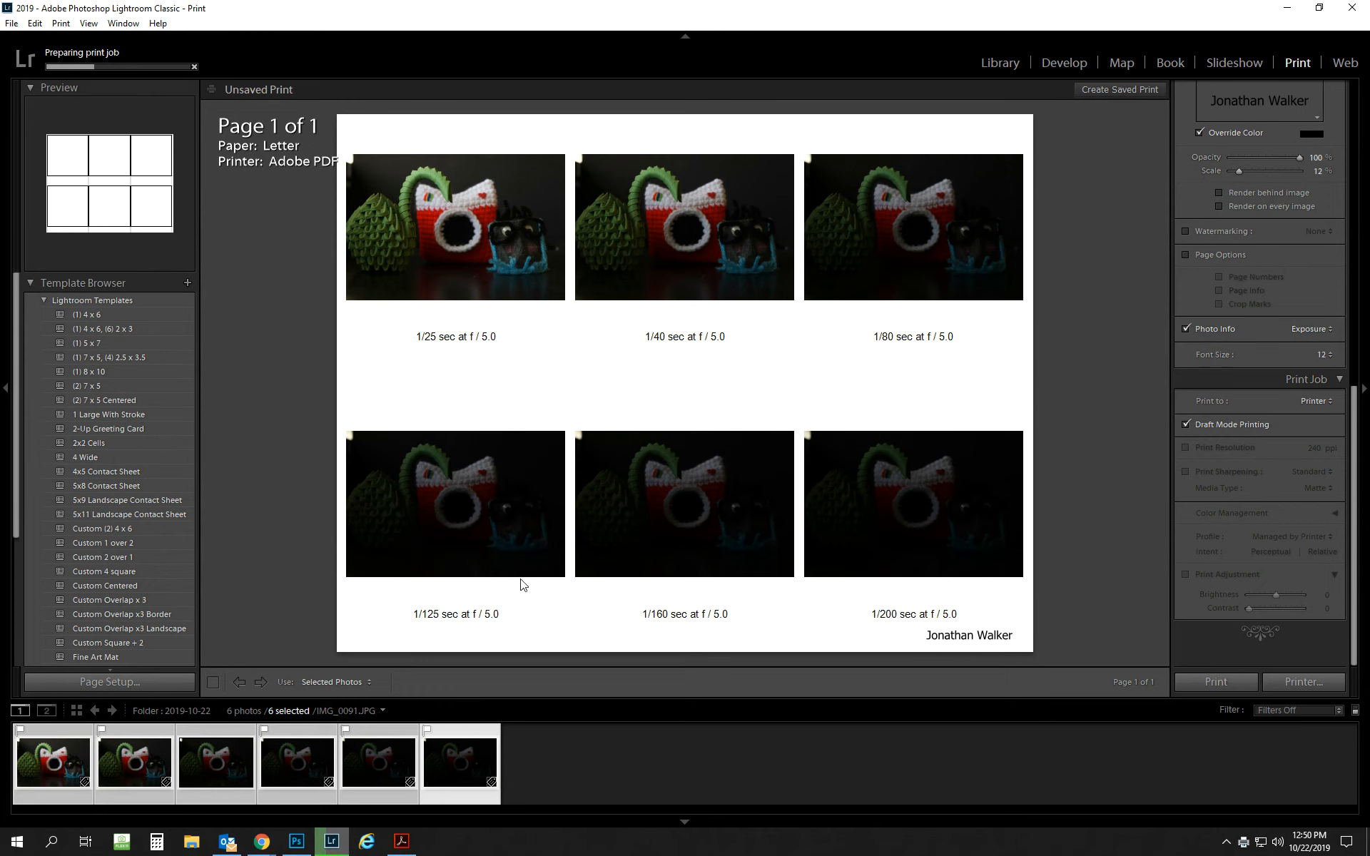
{"action": "scroll", "coordinate": [152, 395], "scroll_direction": "down", "scroll_amount": 3}
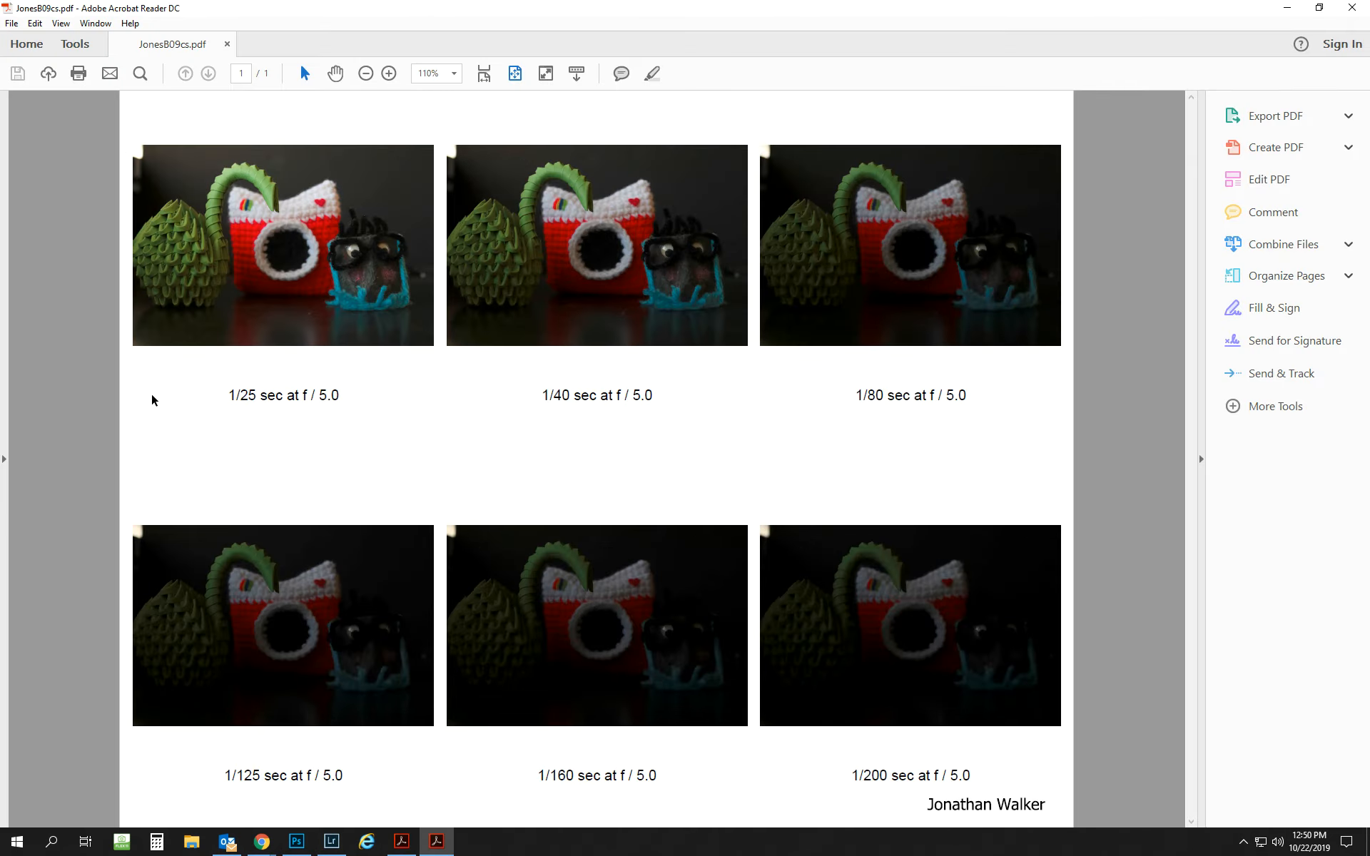
{"action": "left_click", "coordinate": [1287, 8]}
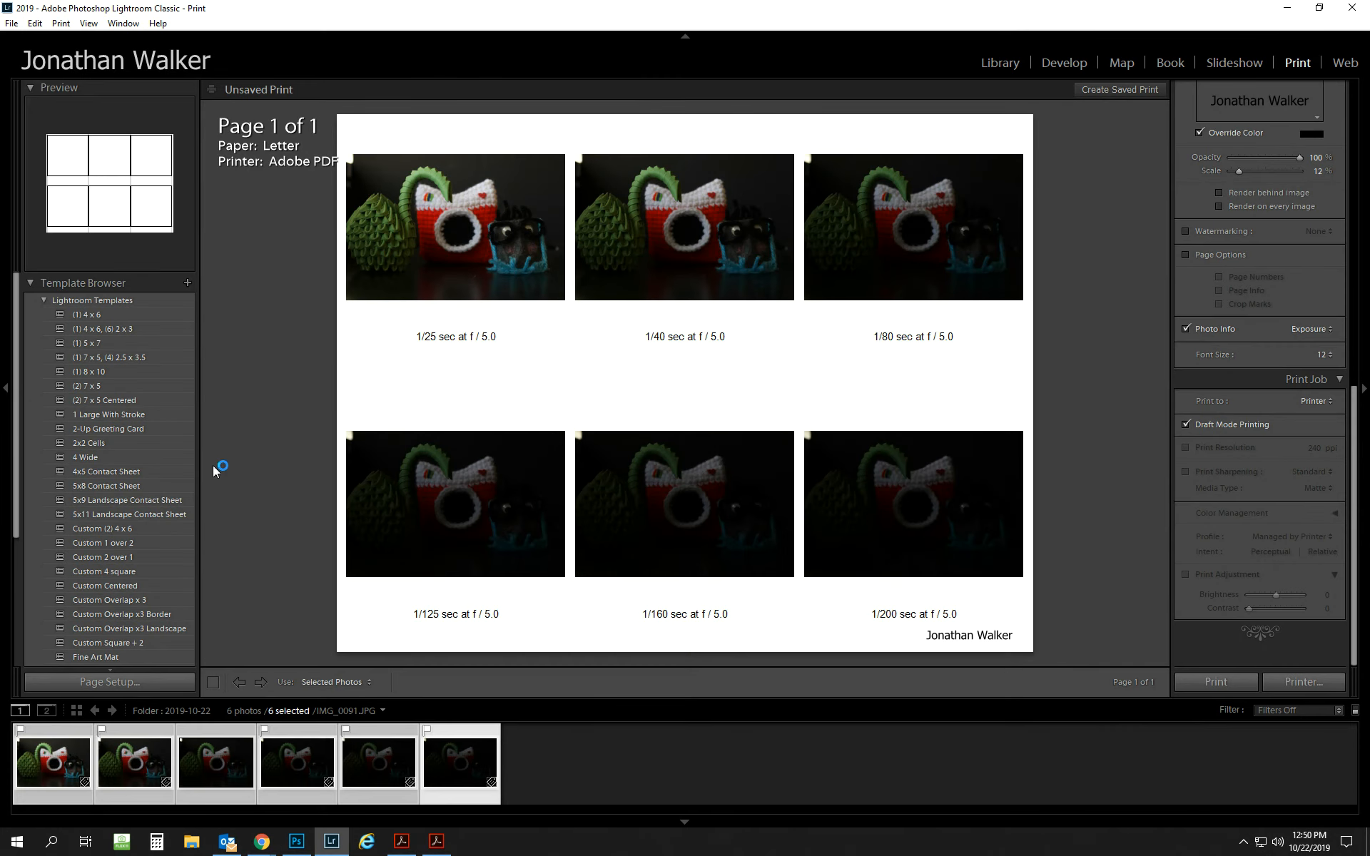
Save the current print layout as a new template named "2x3 cs" in the User Templates folder.
{"action": "left_click", "coordinate": [188, 283]}
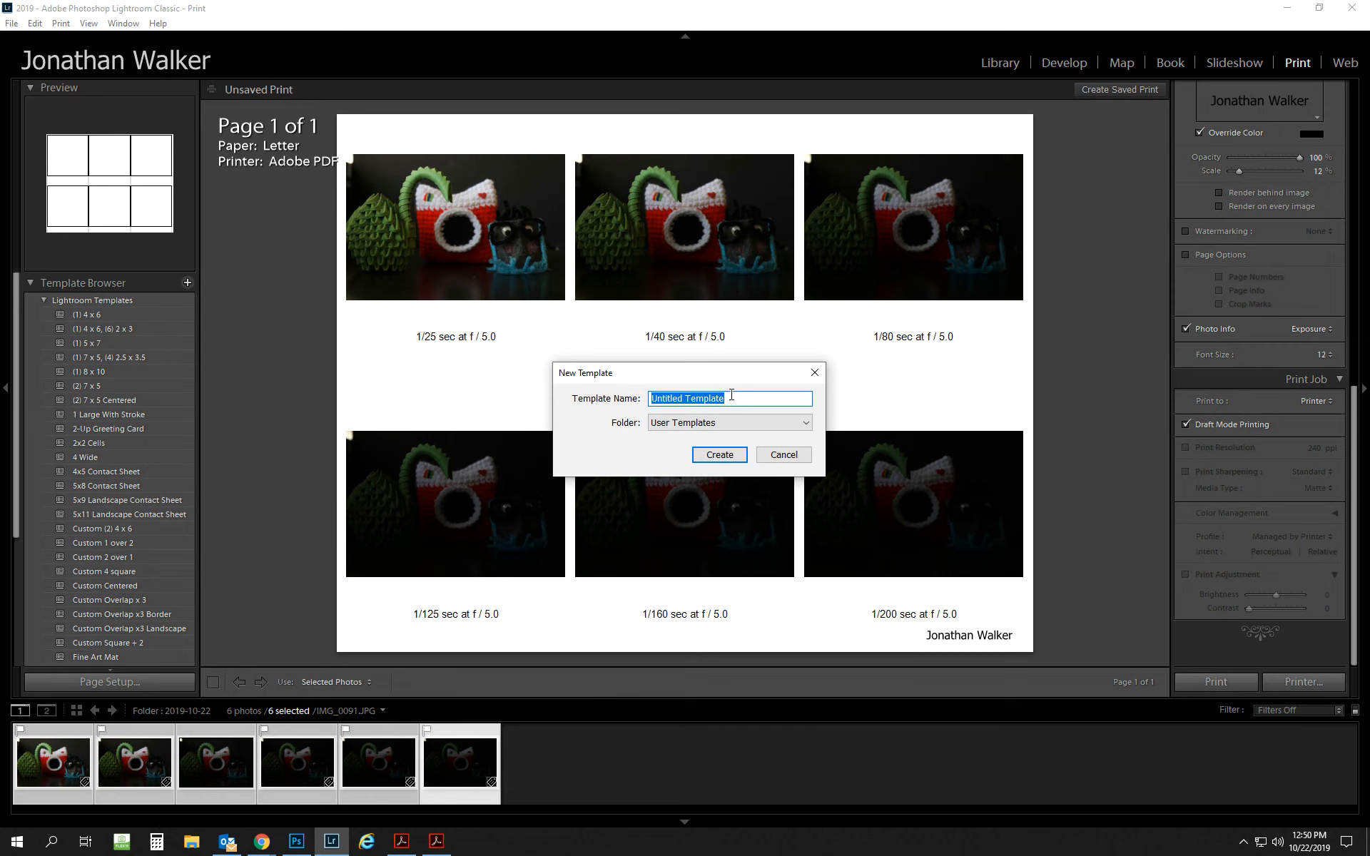
{"action": "type", "text": "2x3 cs"}
{"action": "left_click", "coordinate": [716, 455]}
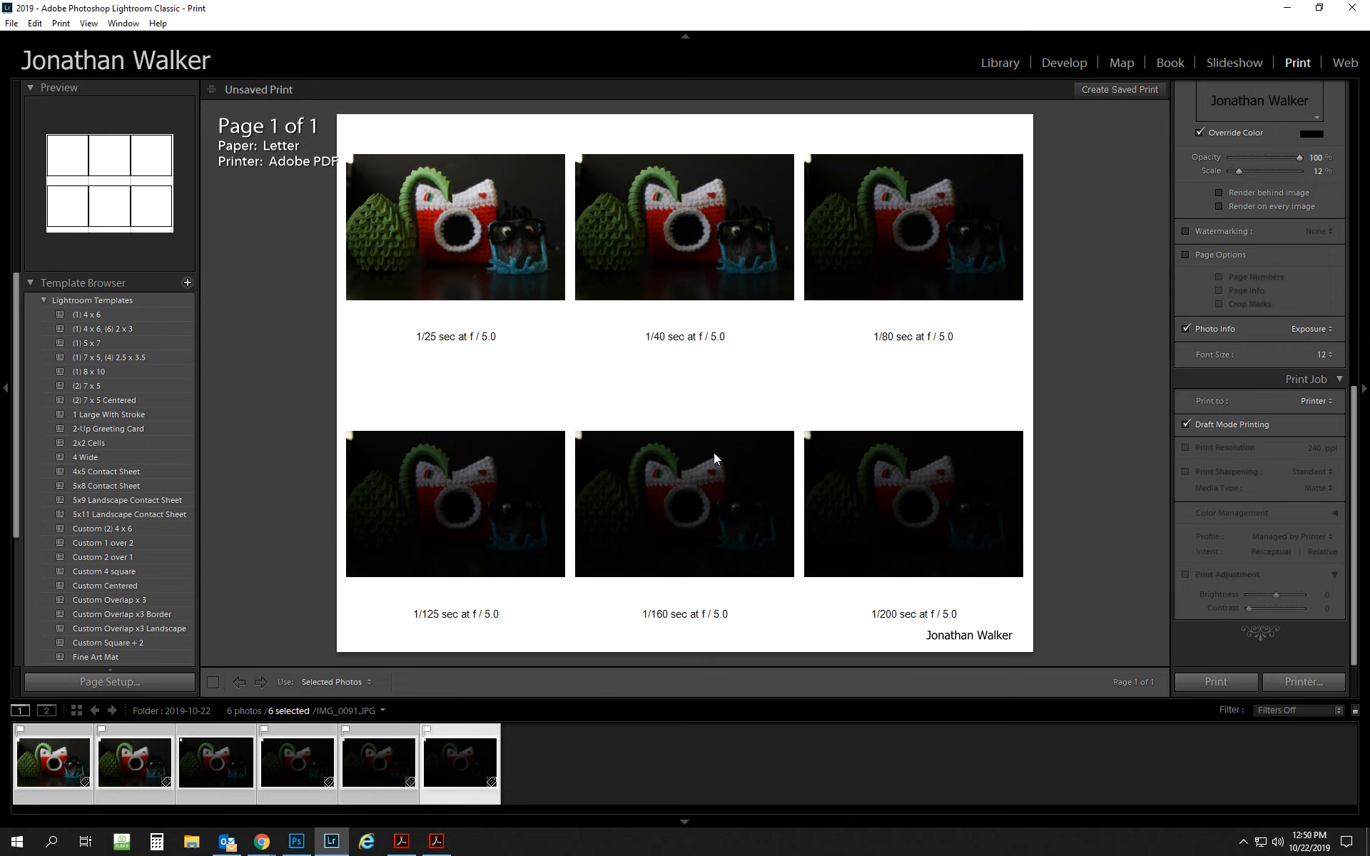
{"action": "scroll", "coordinate": [165, 498], "scroll_direction": "down", "scroll_amount": 5}
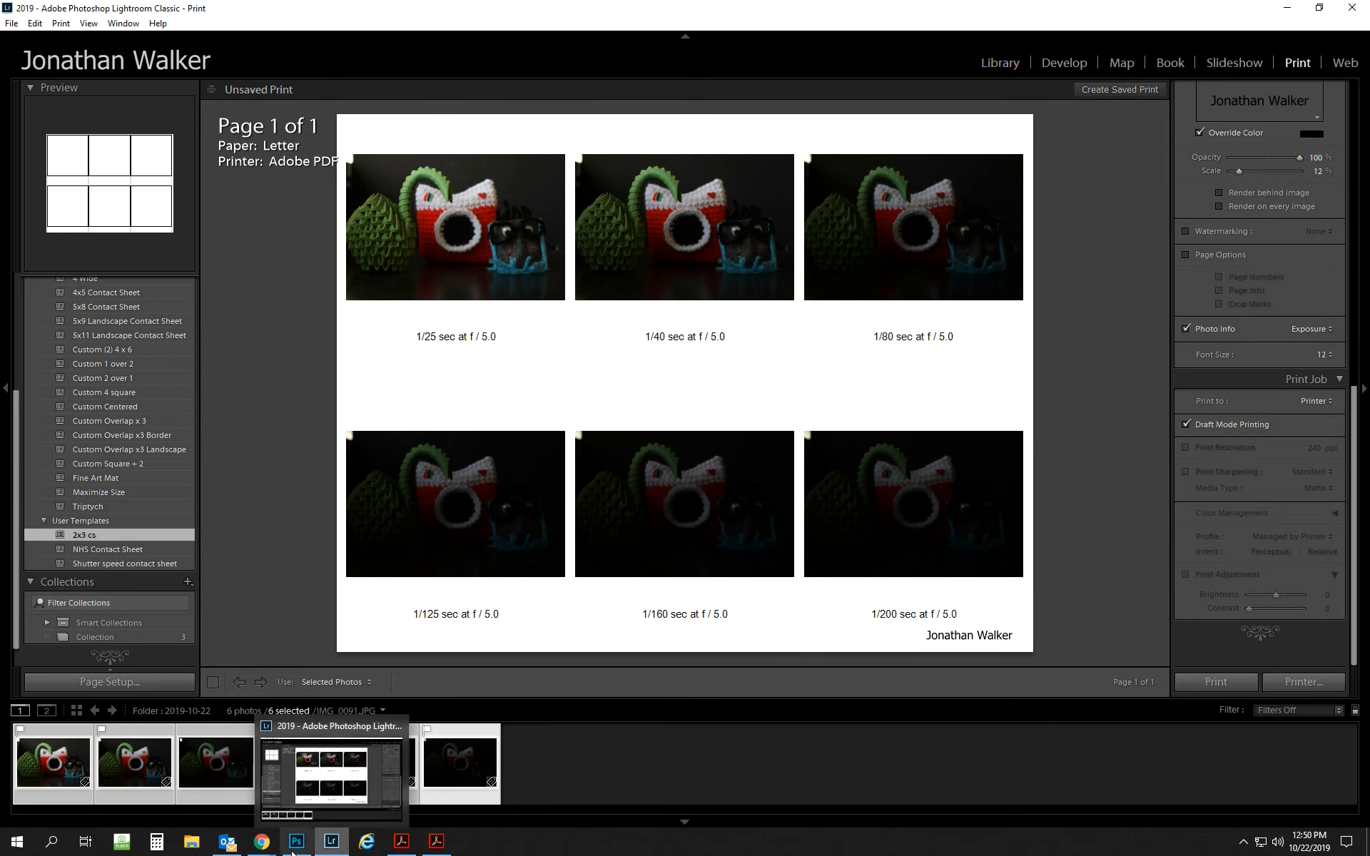
{"action": "left_click", "coordinate": [405, 790]}
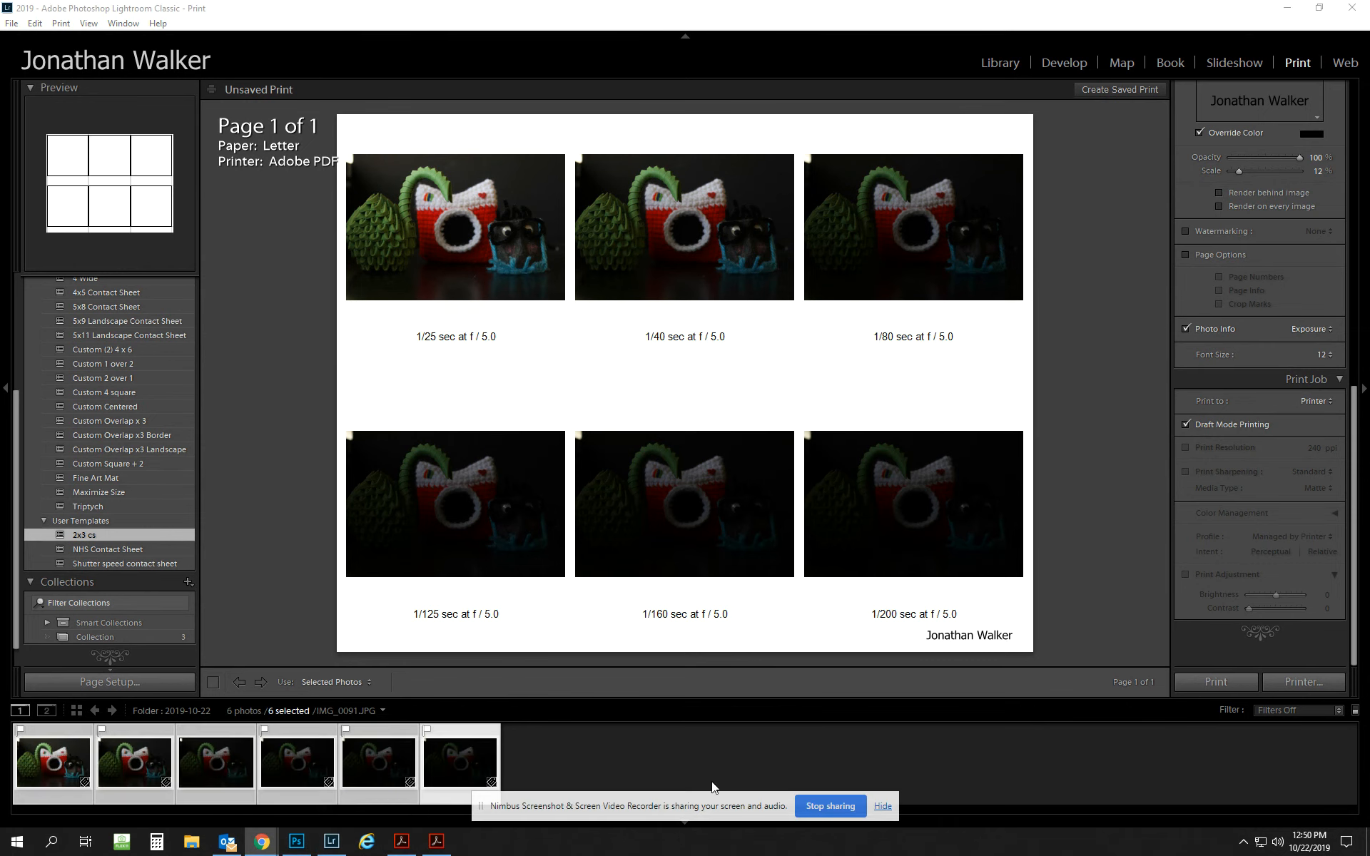
{"action": "left_click", "coordinate": [882, 807]}
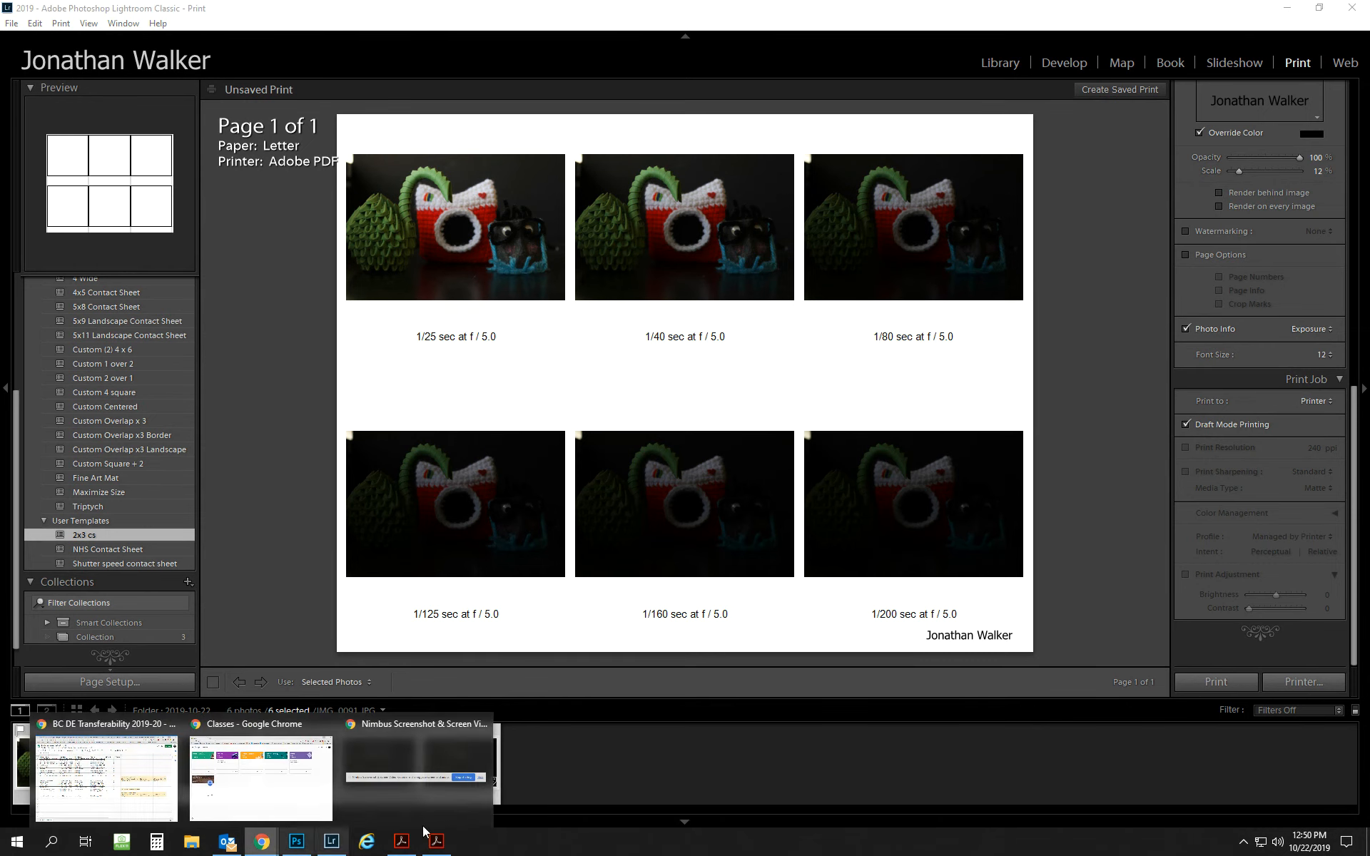